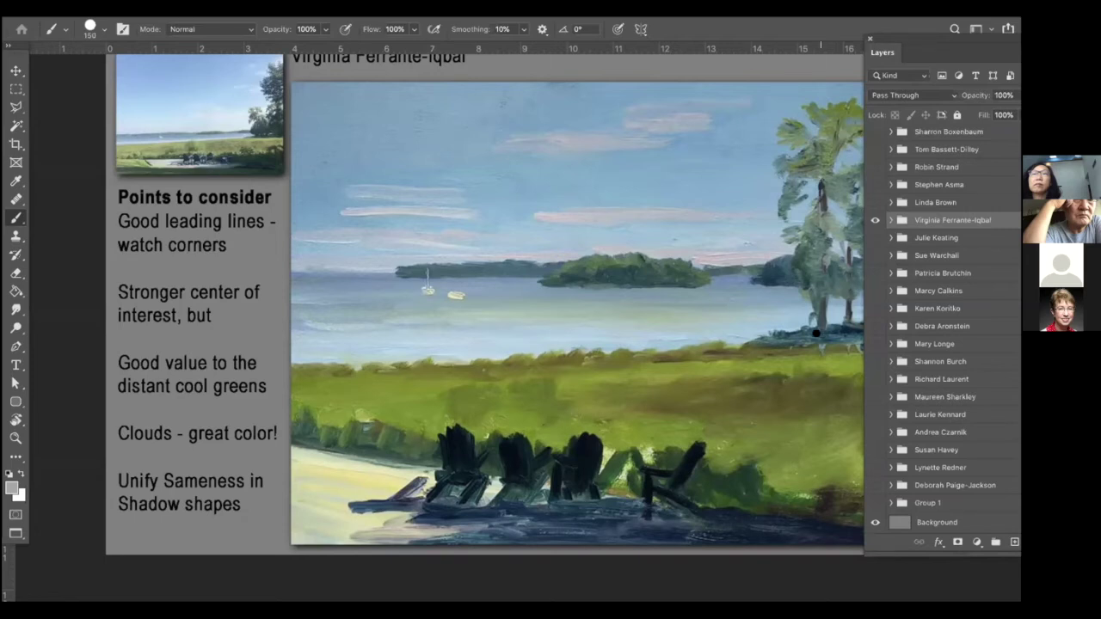
Step: Hide the lakeside chairs painting's group, then show and select the group directly above it with the trees beside the water
click(873, 220)
click(875, 202)
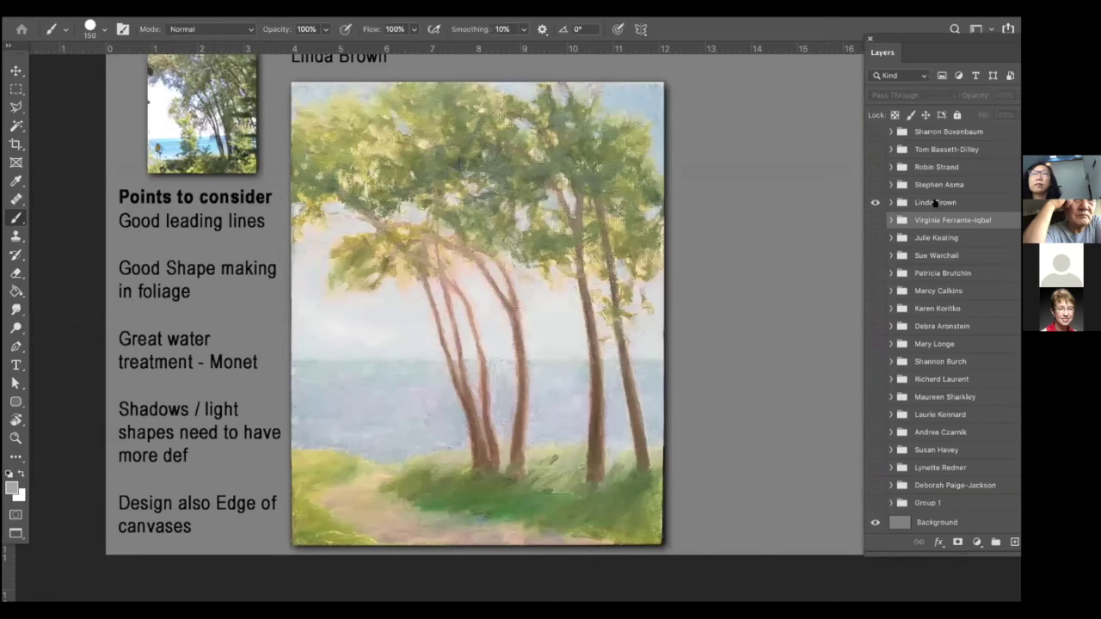
click(936, 202)
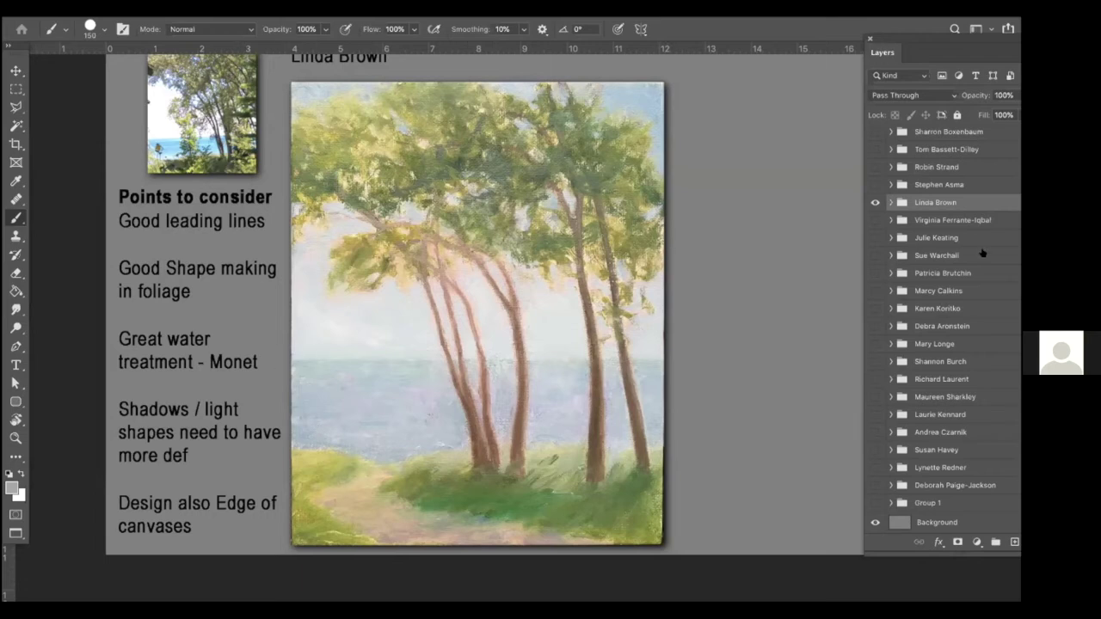
Step: Hide the waterside trees painting's group, then show and select the group above it with the domed building by the pond
click(874, 202)
click(875, 185)
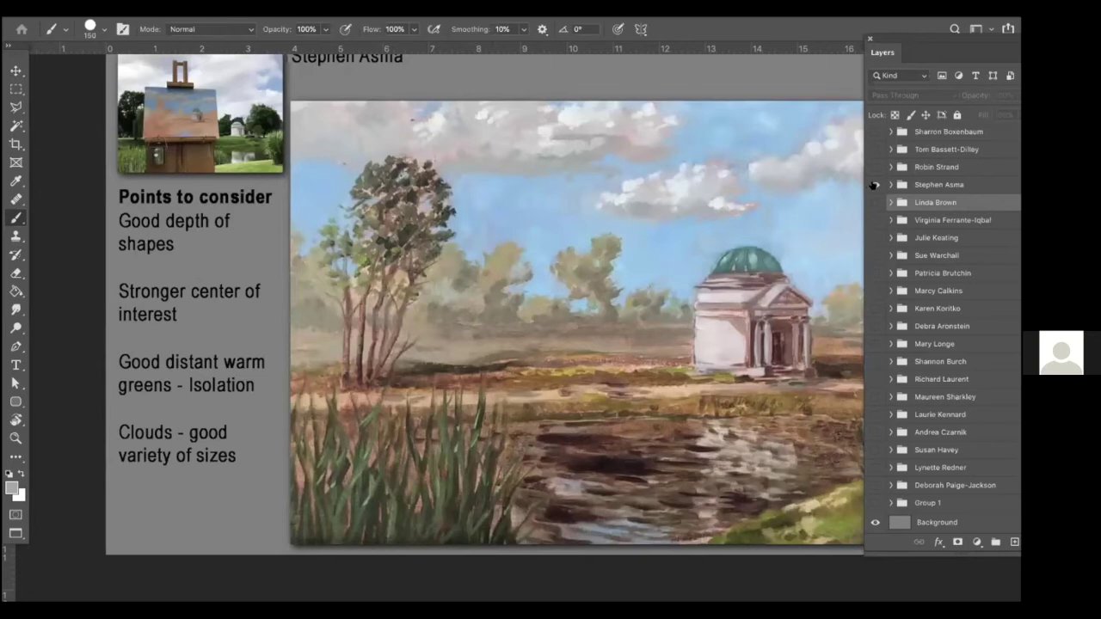
click(925, 183)
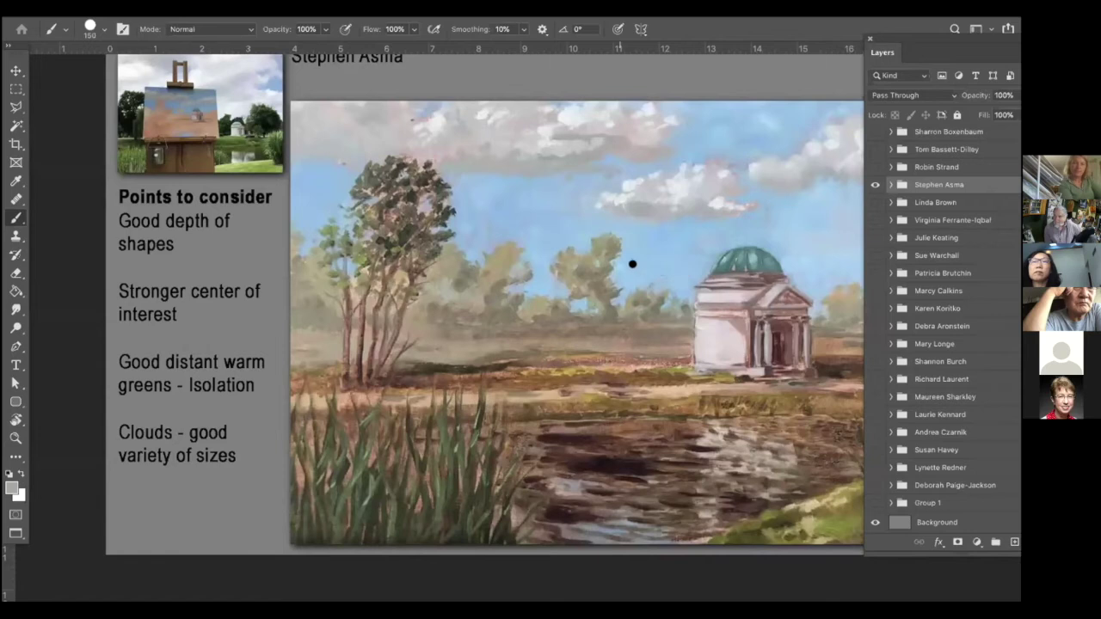
Step: Hide the domed-building painting's group, show the red corner building's group above it, and expand that group's layers
click(875, 184)
click(875, 167)
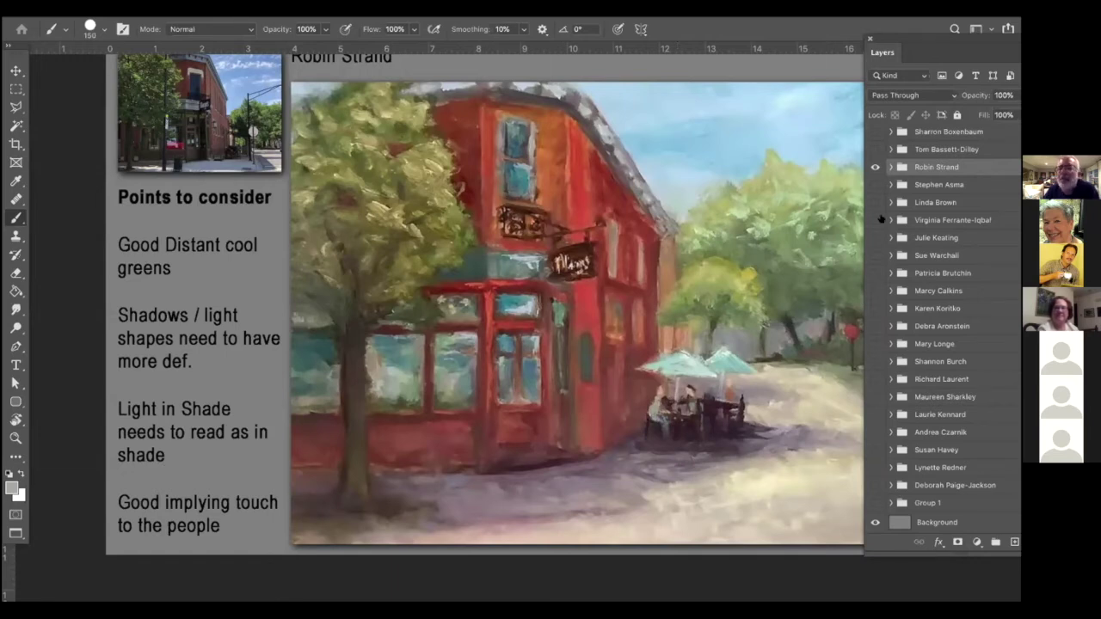
click(890, 167)
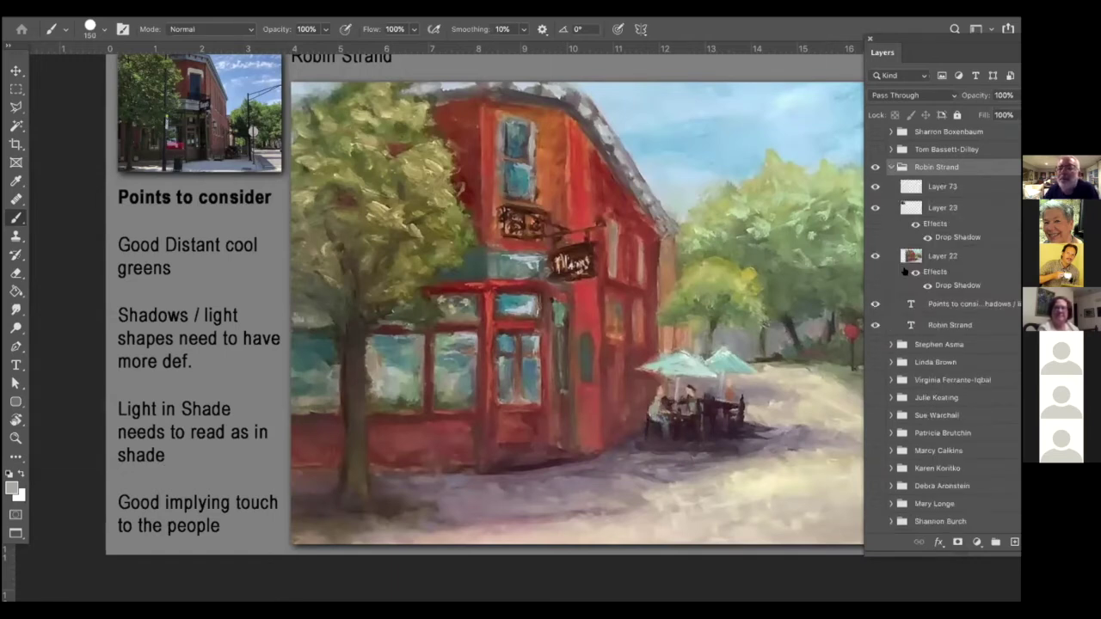
Step: Select the empty Layer 73 in the red corner building's group and set its opacity to 50%
click(902, 193)
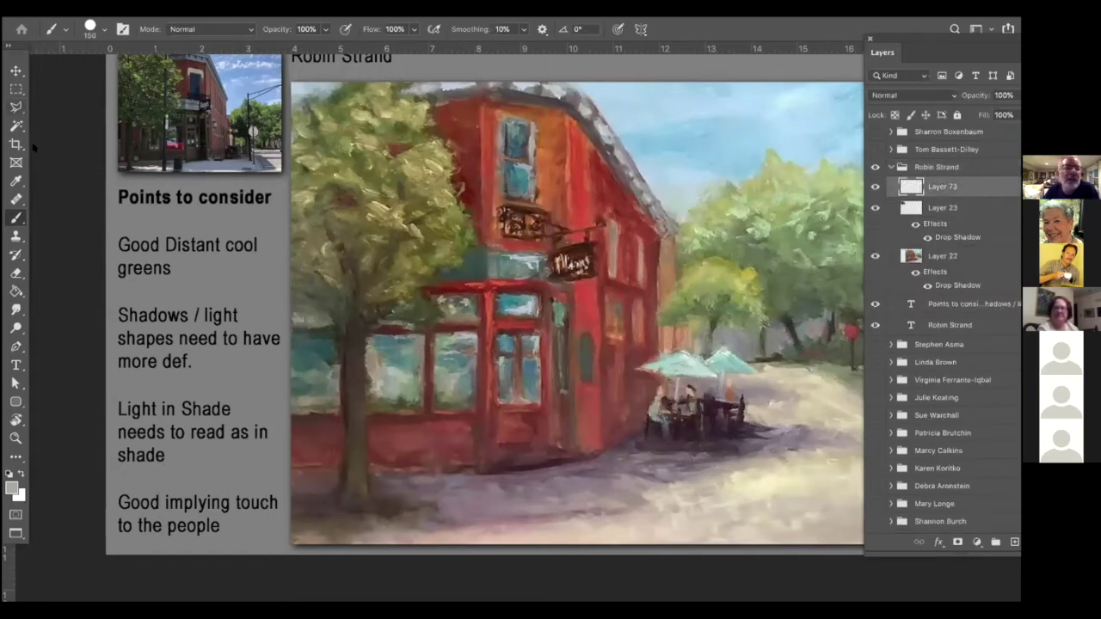
click(16, 108)
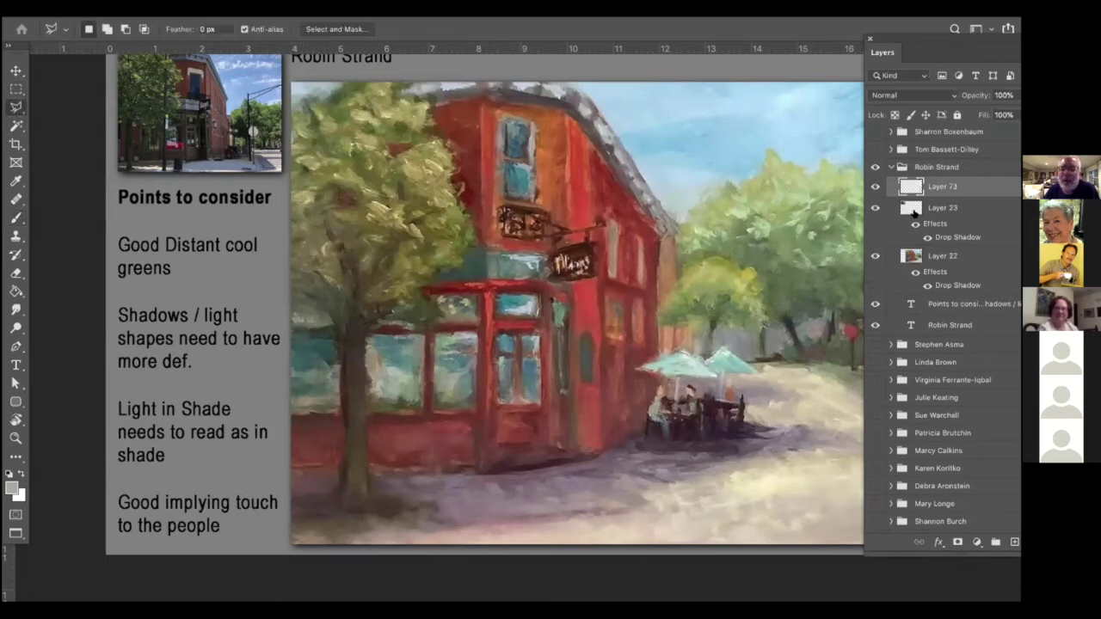
click(1003, 95)
text(80)
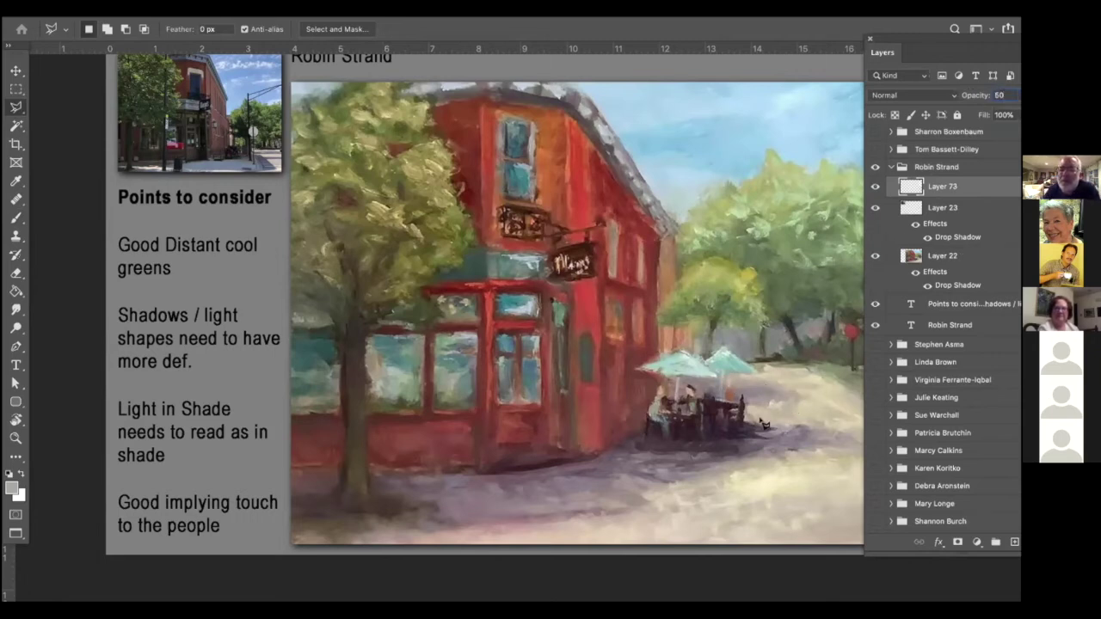
Step: Select the shadow area with the Polygonal Lasso, enclosing the street's cast shadows, the umbrellas and the red building, skirting the tree foliage
click(293, 528)
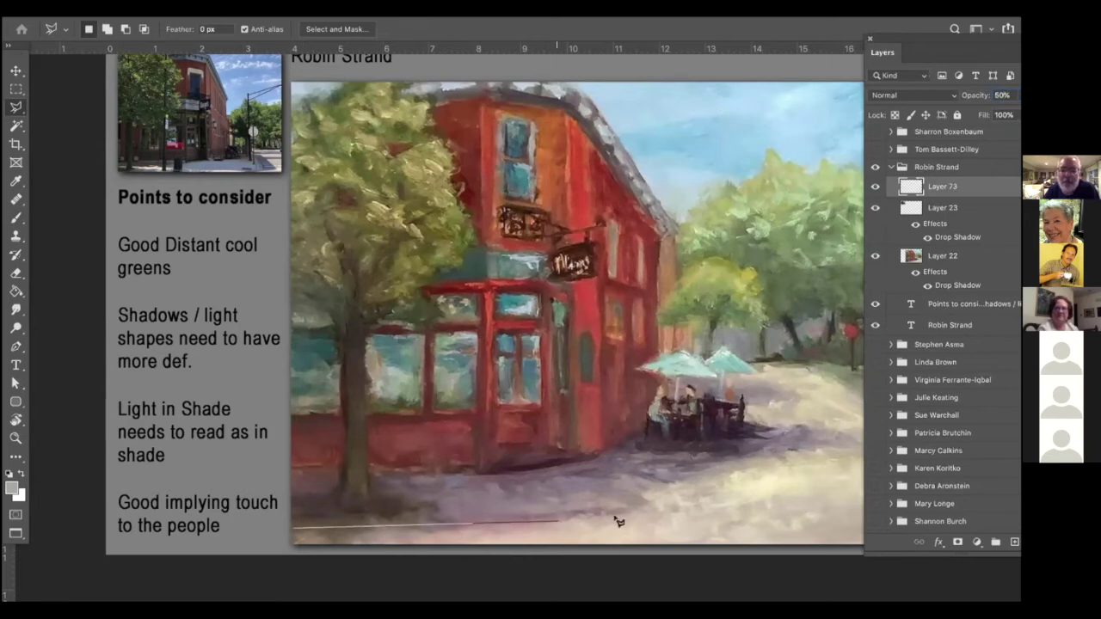
click(647, 512)
click(818, 511)
click(653, 497)
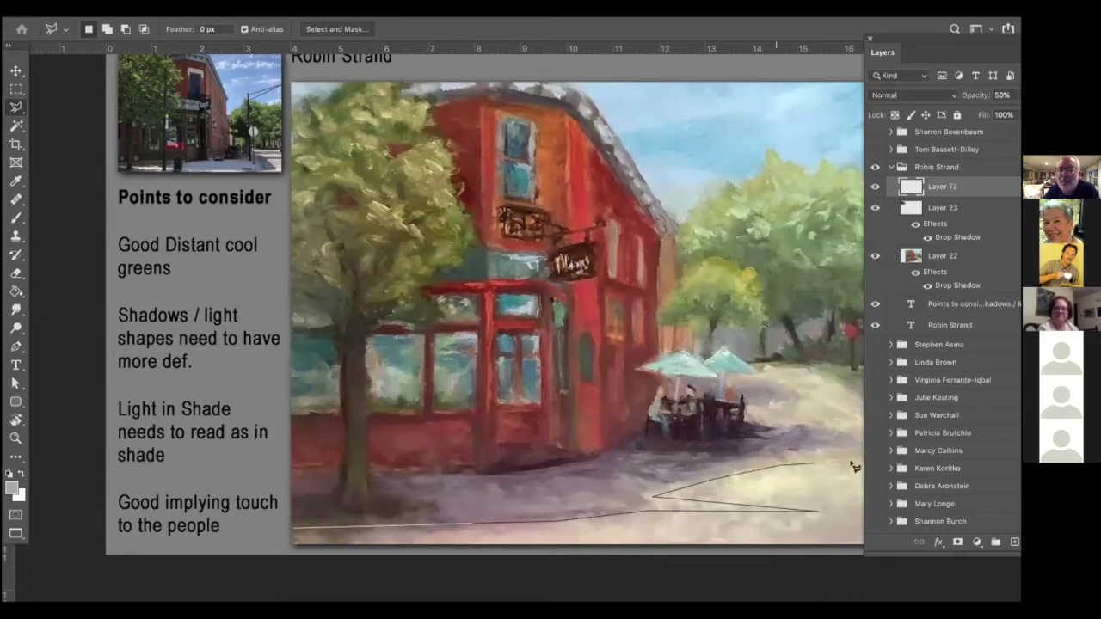
click(858, 461)
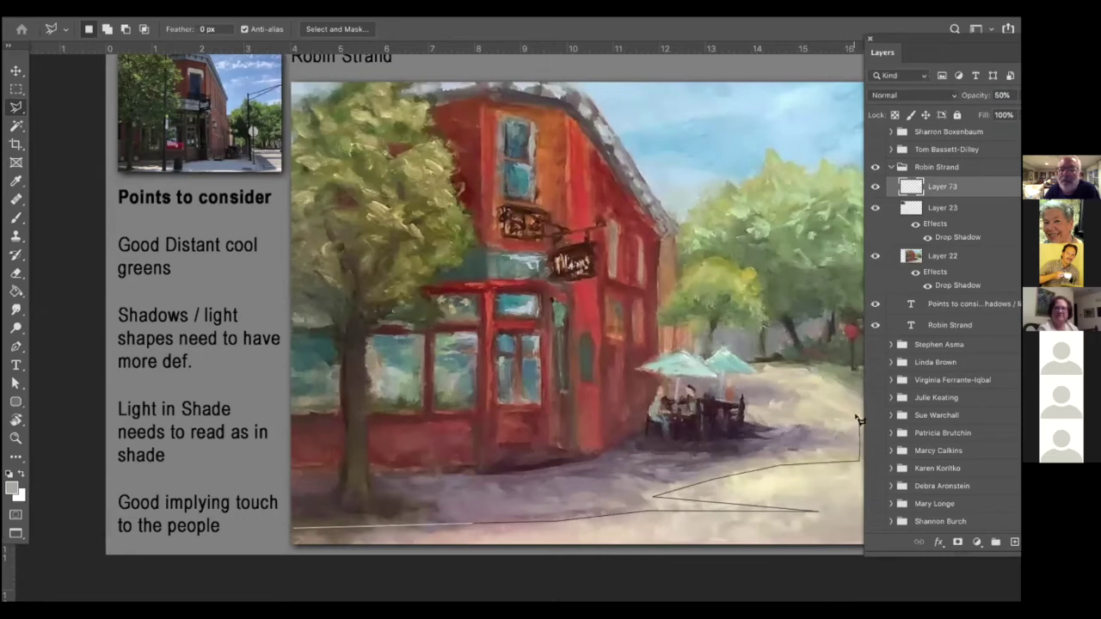
click(858, 416)
click(747, 421)
click(747, 405)
click(816, 397)
click(816, 384)
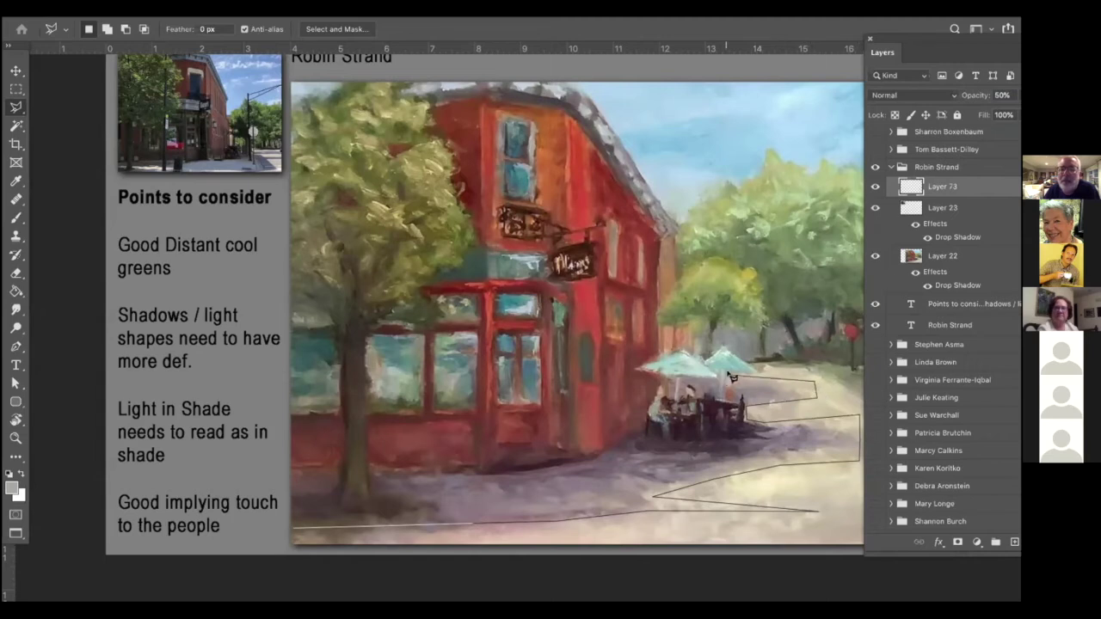
click(758, 375)
click(725, 350)
click(705, 360)
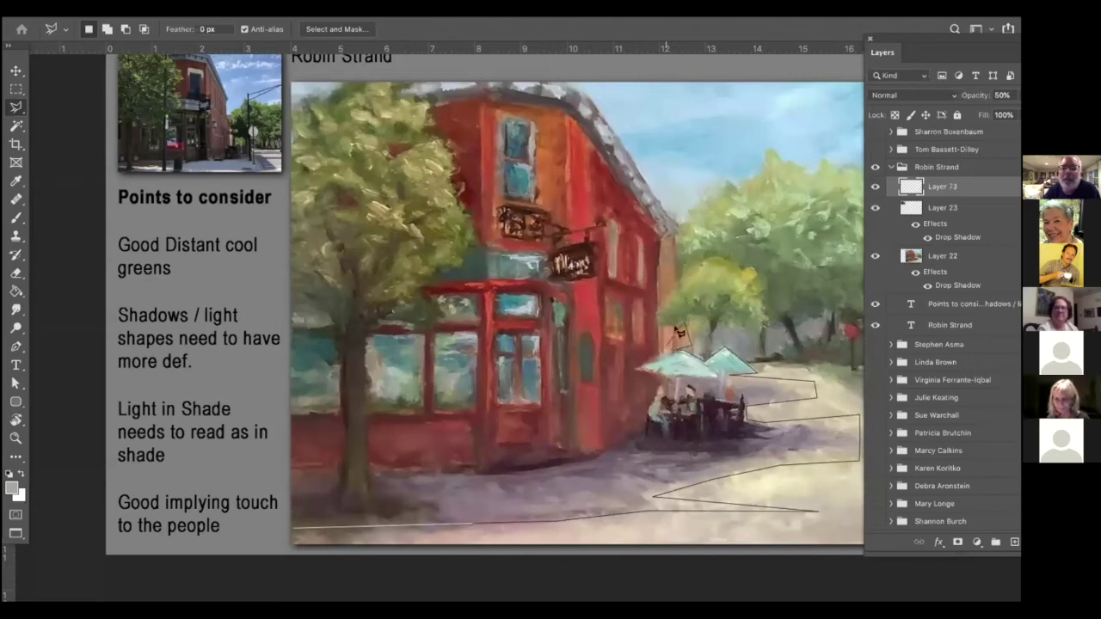
click(676, 226)
click(571, 100)
click(431, 95)
click(427, 131)
click(449, 146)
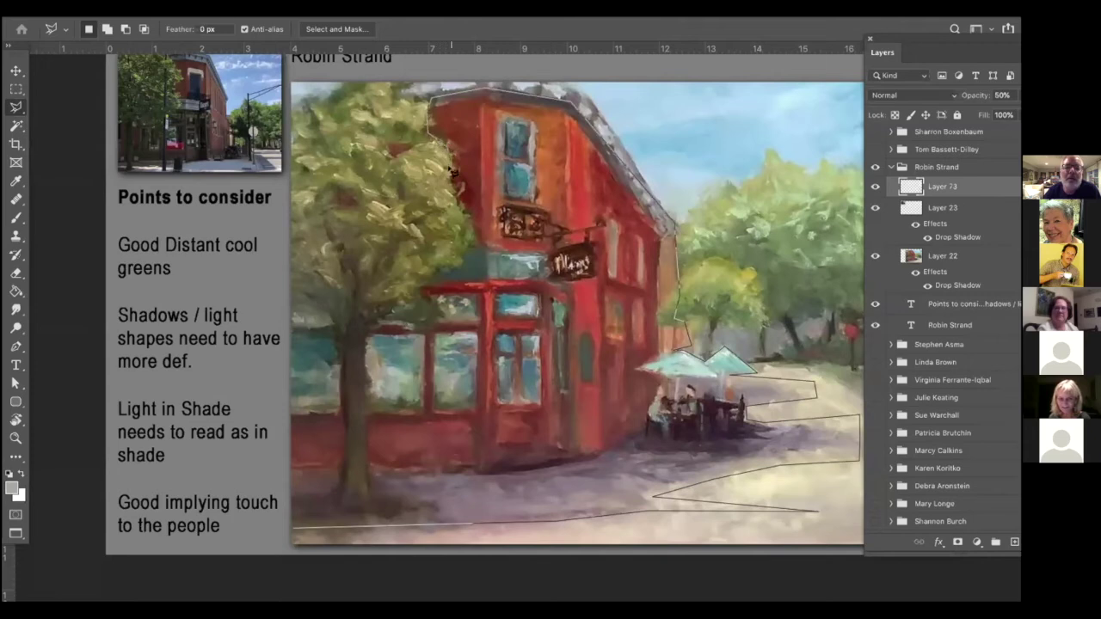
click(468, 249)
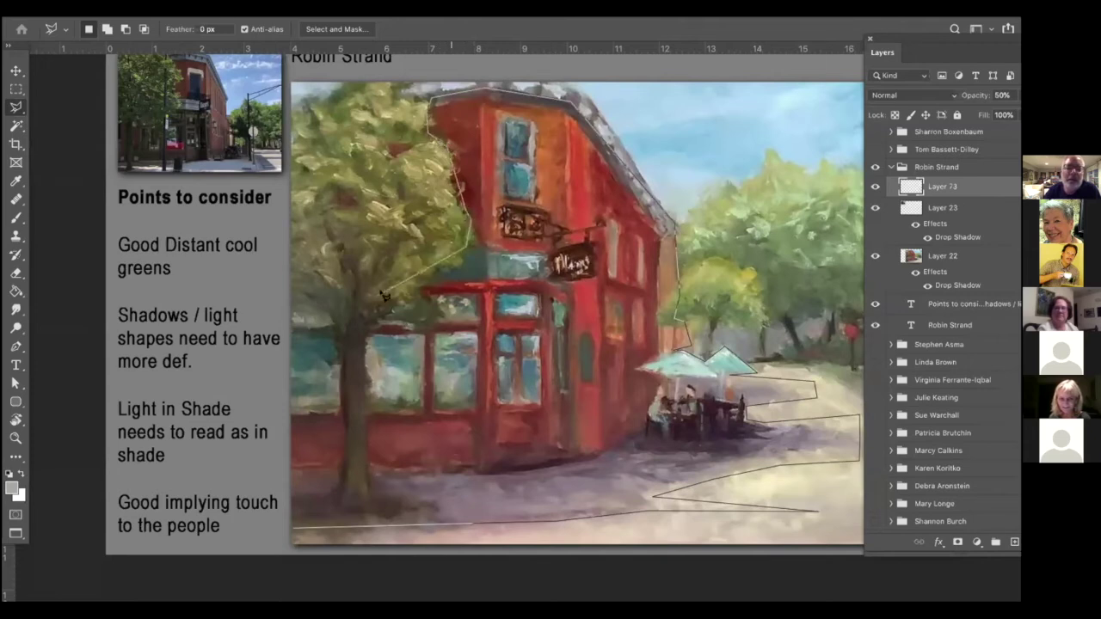
click(392, 318)
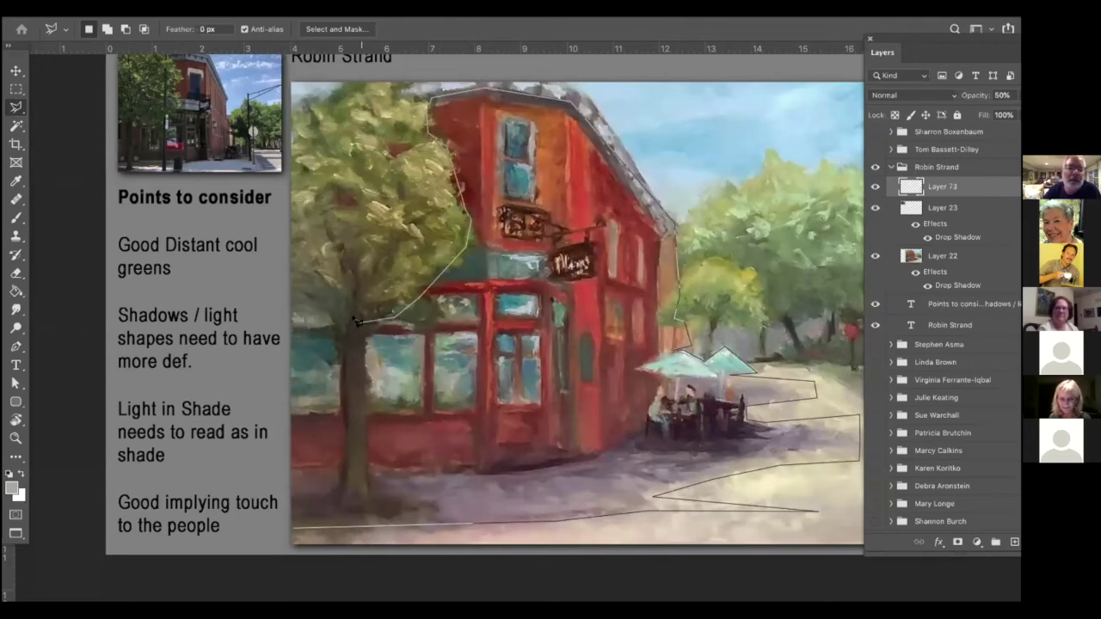
click(294, 334)
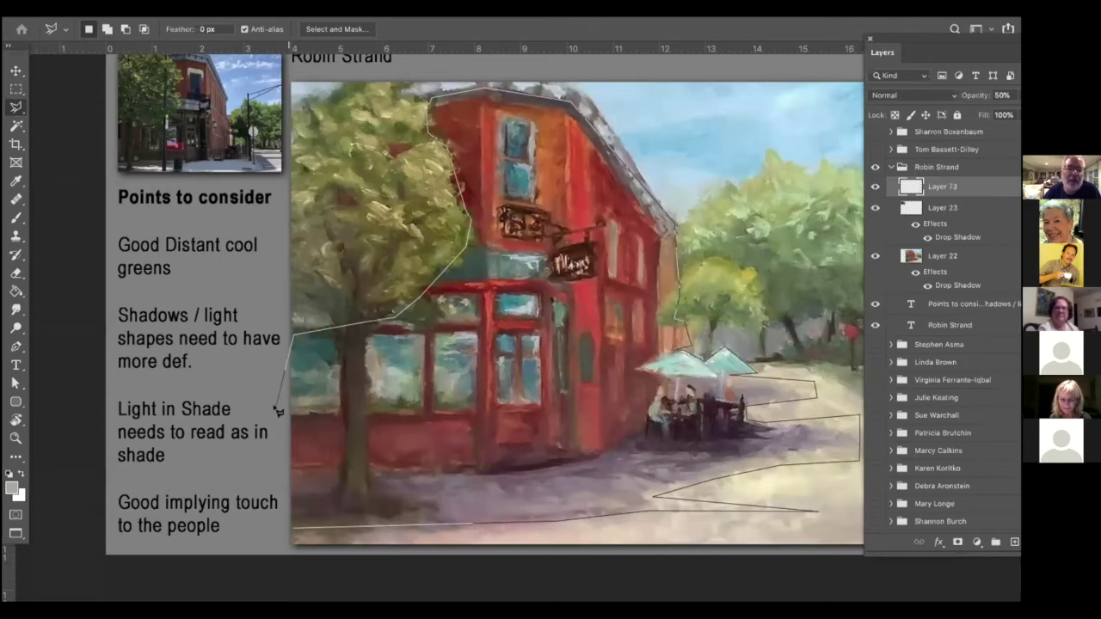
click(299, 530)
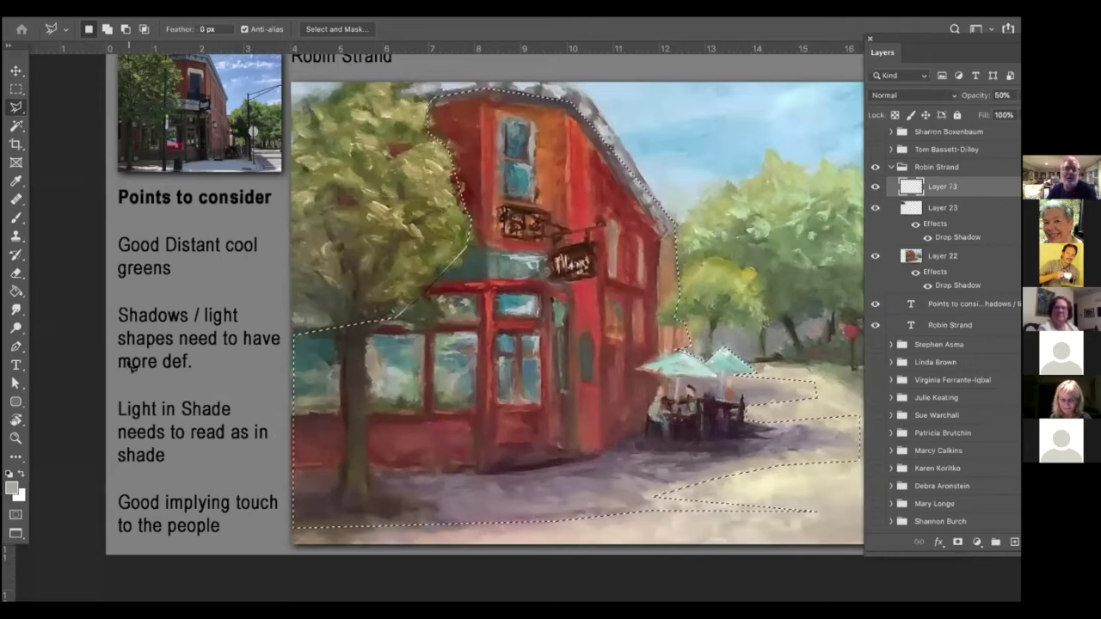
Step: Set the foreground color to the muted blue-violet 3d4193
click(11, 486)
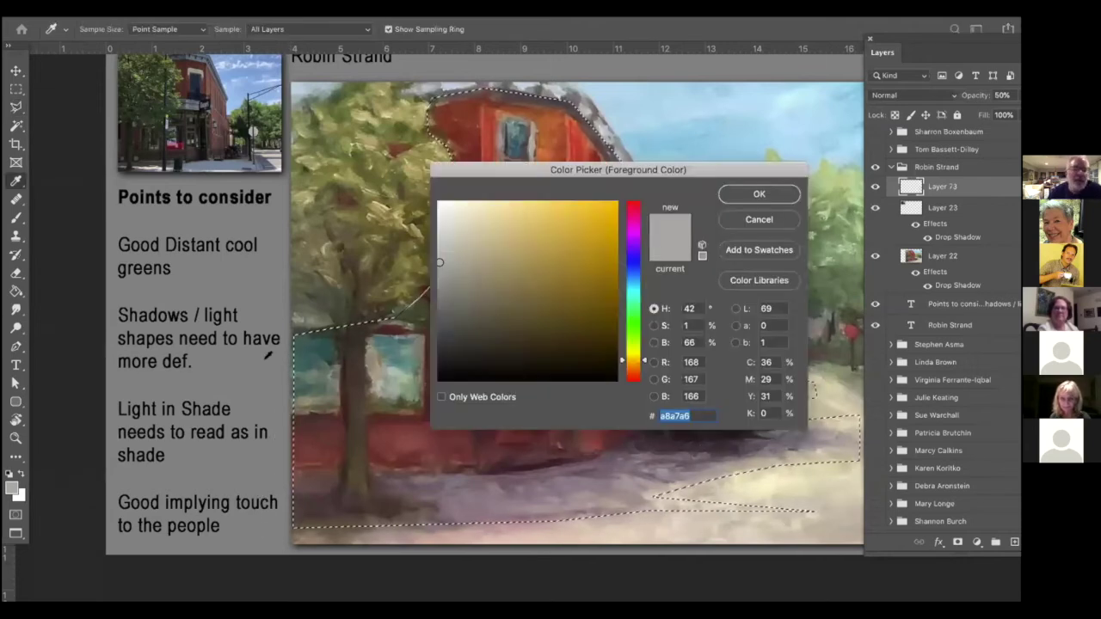
click(633, 268)
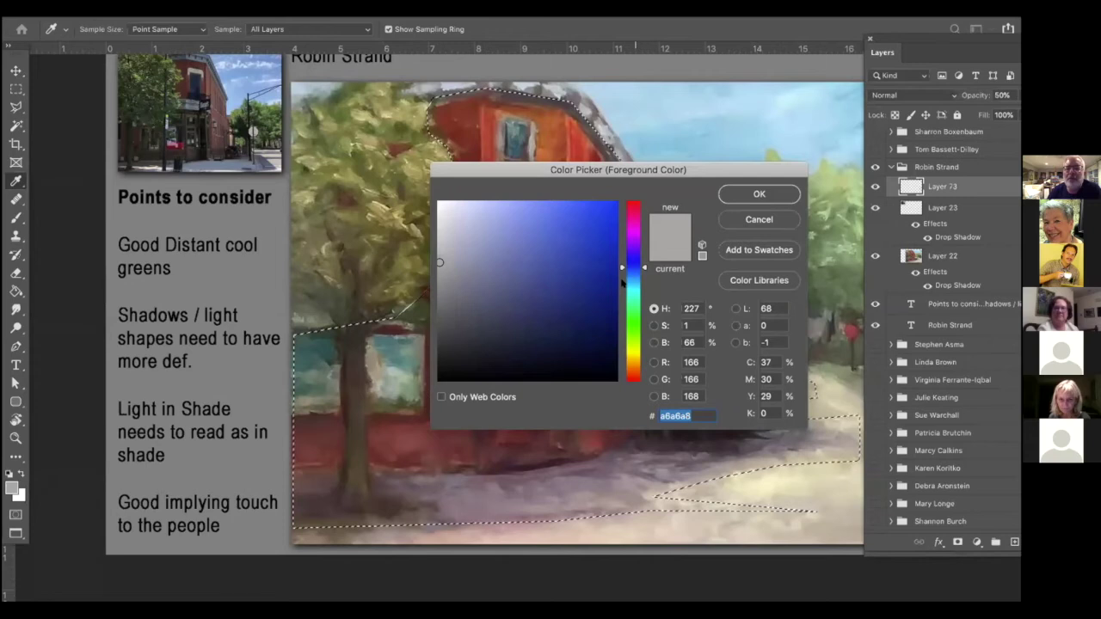
drag(619, 215, 674, 190)
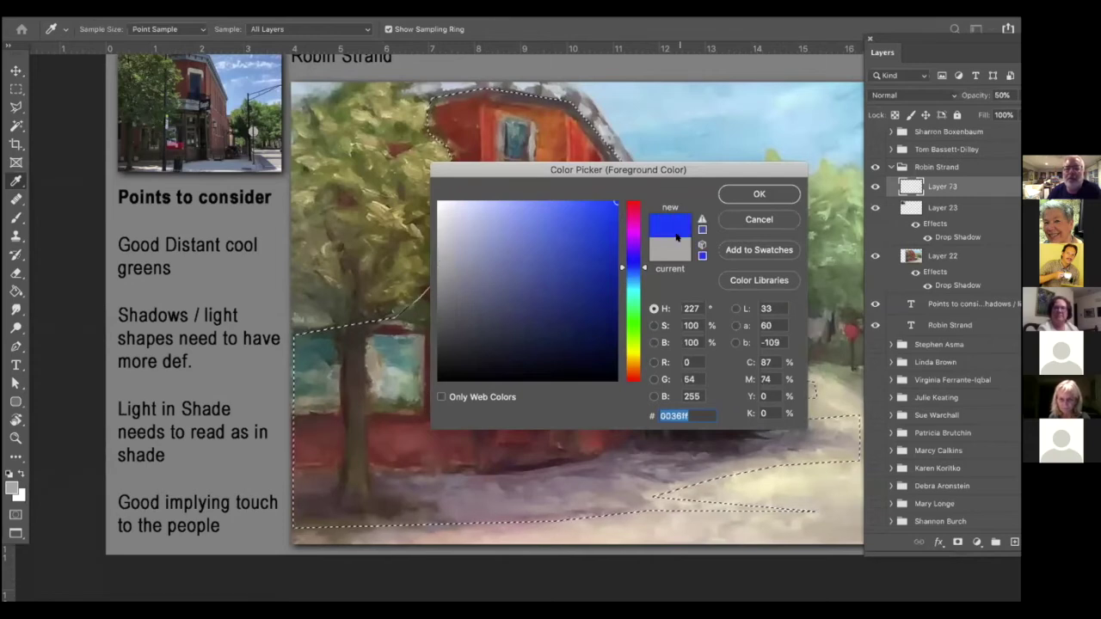
drag(627, 268, 627, 262)
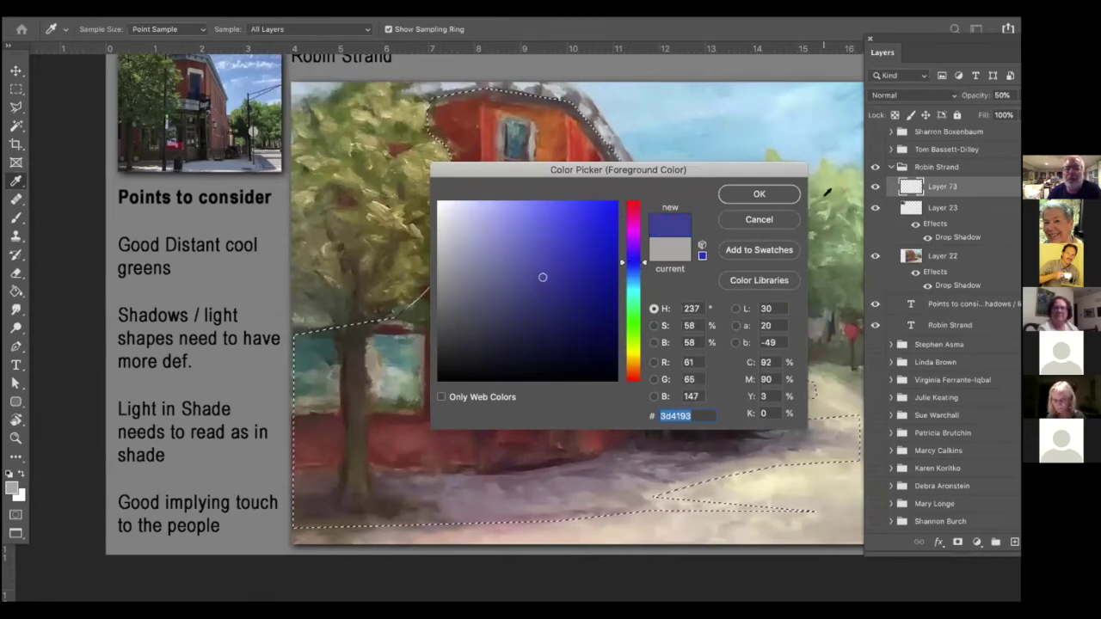
click(759, 193)
Step: Fill the selected building and street shadow area on Layer 73 with blue-violet Brush strokes
key(l)
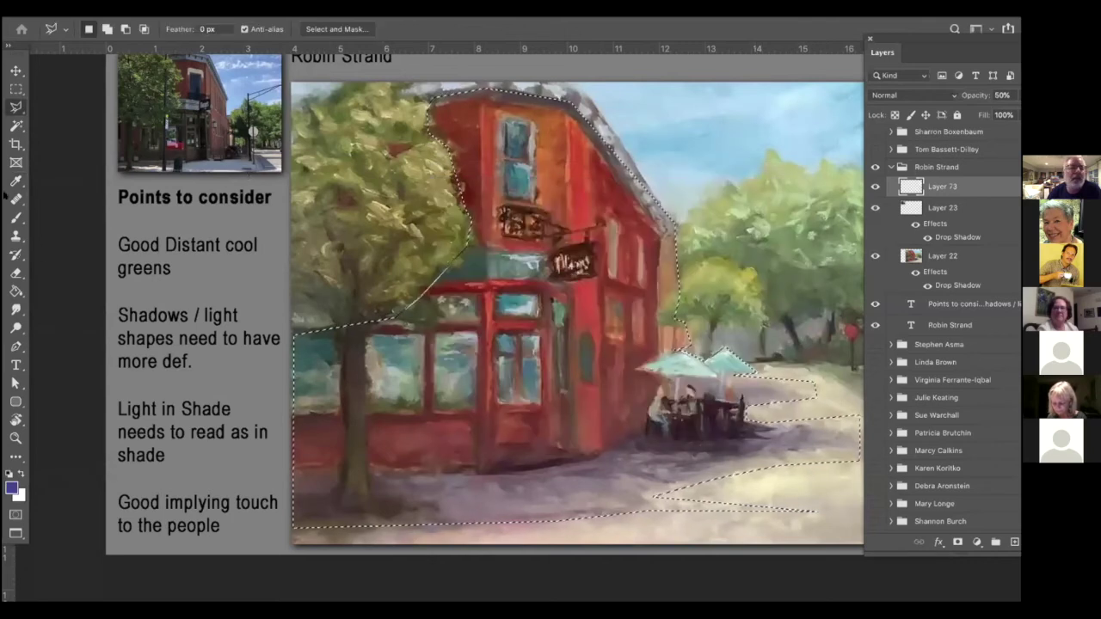
mouse_move(482, 120)
mouse_down()
mouse_move(603, 129)
mouse_move(534, 146)
mouse_move(602, 172)
mouse_move(658, 219)
mouse_move(662, 301)
mouse_move(456, 344)
mouse_move(659, 349)
mouse_move(689, 422)
mouse_move(387, 486)
mouse_move(749, 503)
mouse_move(624, 473)
mouse_move(852, 430)
mouse_move(818, 383)
mouse_move(746, 355)
mouse_up()
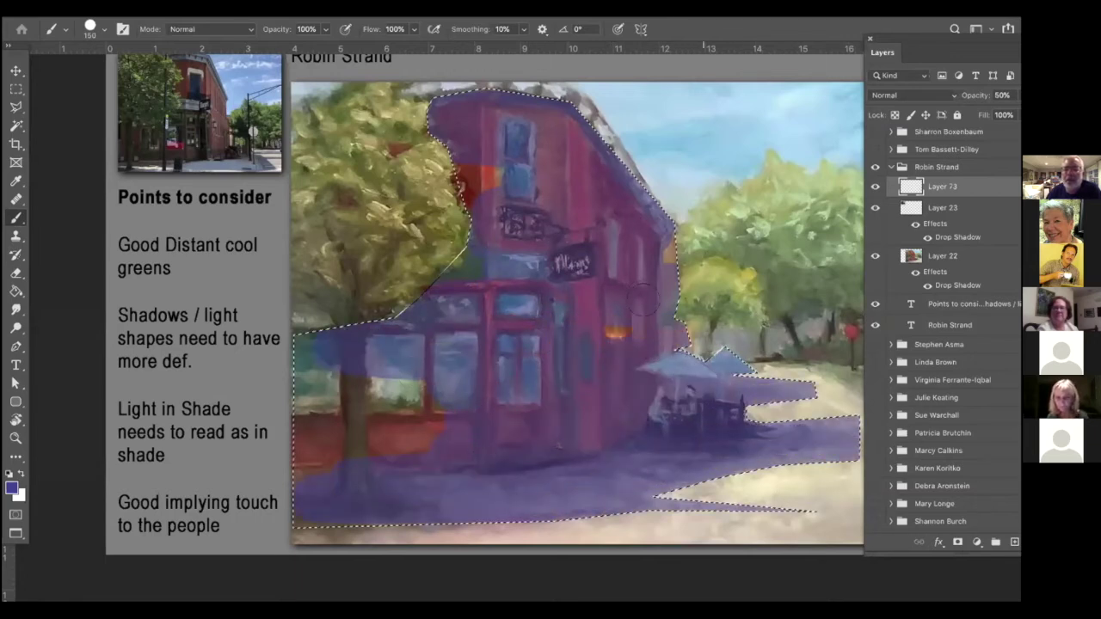
drag(469, 183, 413, 163)
mouse_move(285, 365)
mouse_down()
mouse_move(421, 395)
mouse_move(327, 430)
mouse_move(300, 477)
mouse_up()
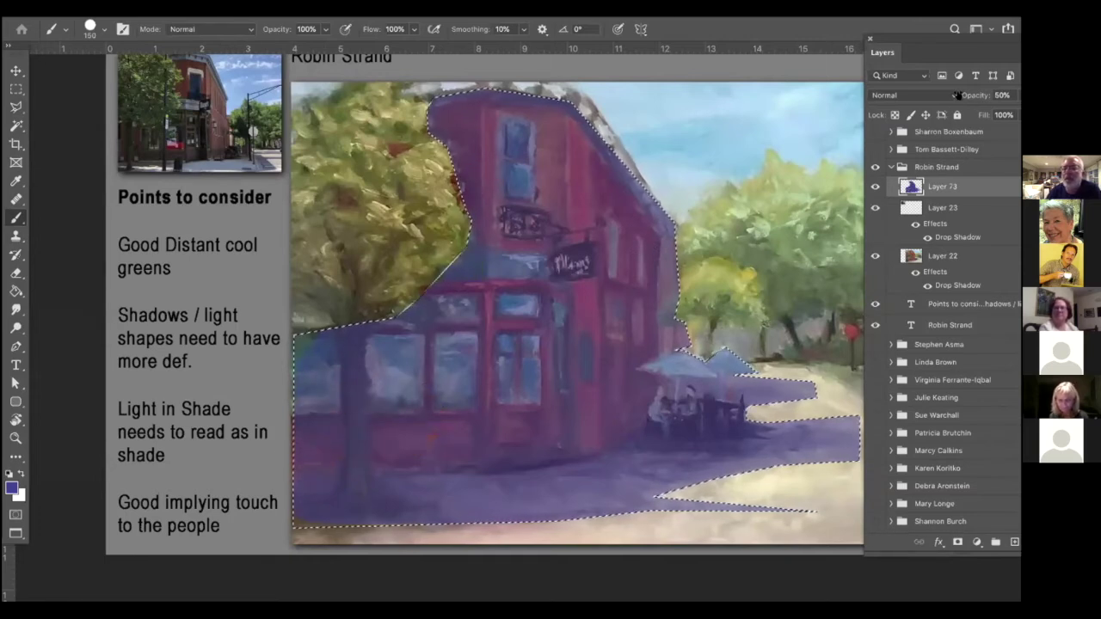
Step: Set Layer 73's blend mode to Darken and deselect the shadow area
click(947, 94)
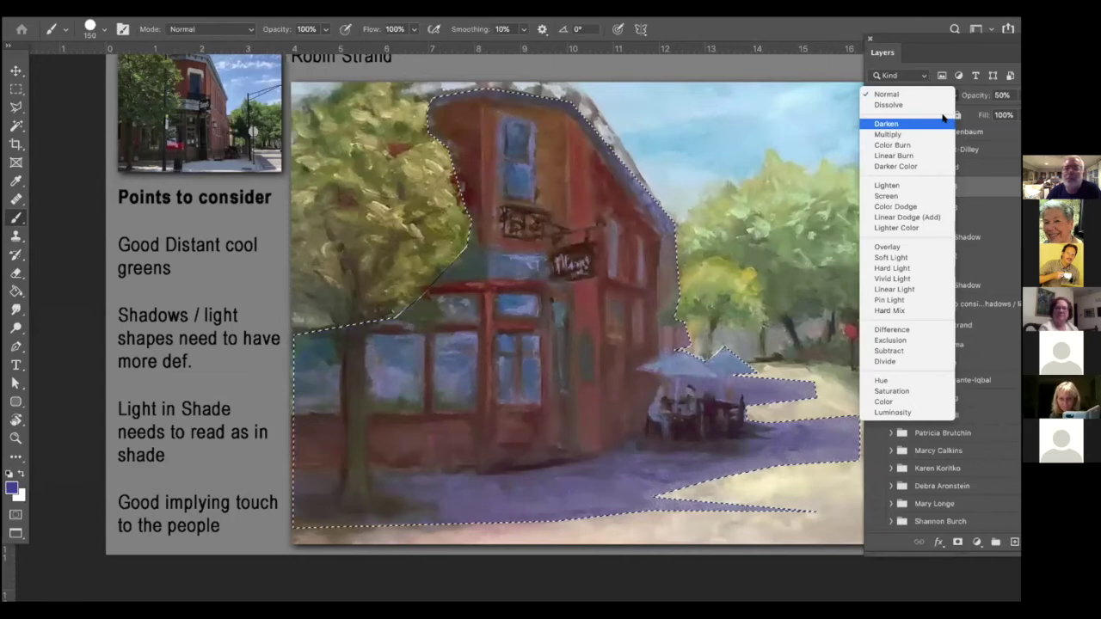
click(924, 123)
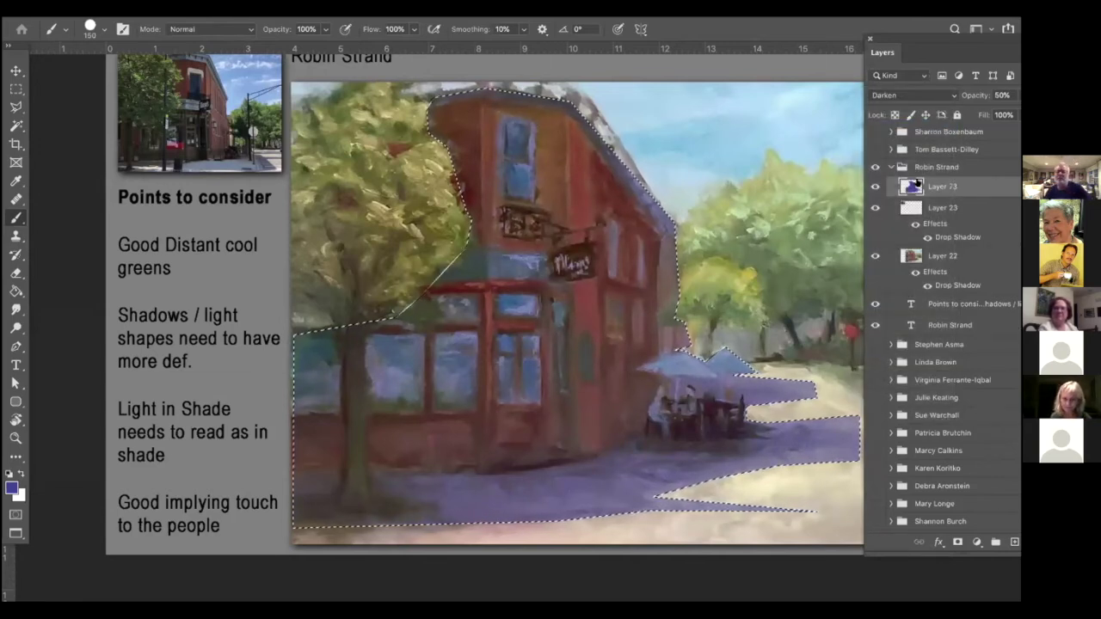
key(ctrl+d)
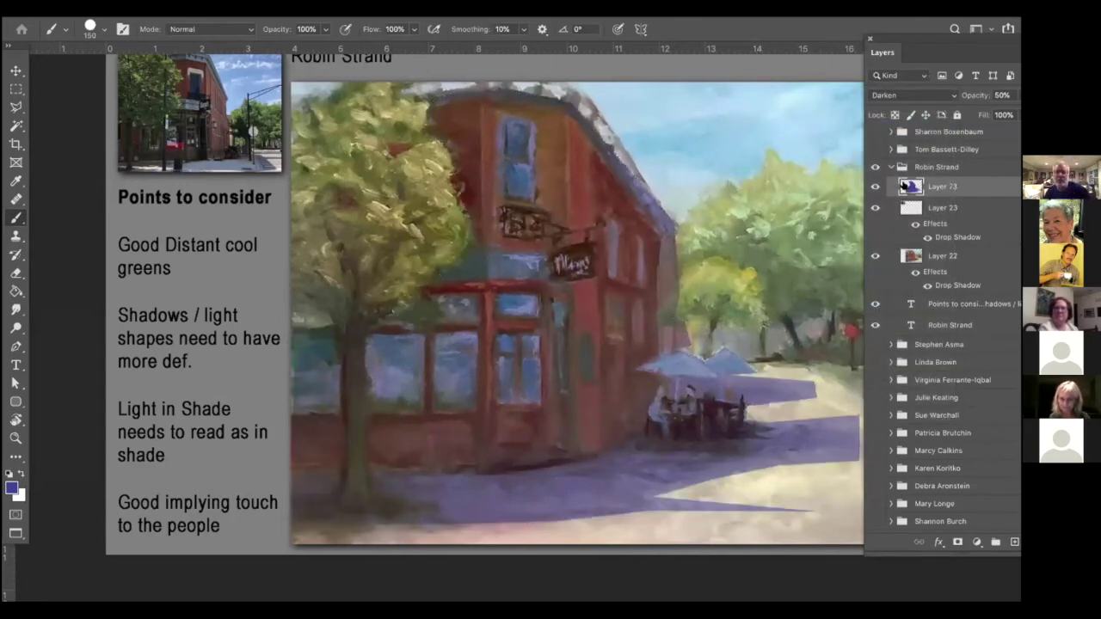
Step: Compare the red building painting with and without the blue-violet shadow overlay by toggling Layer 73's visibility
click(874, 185)
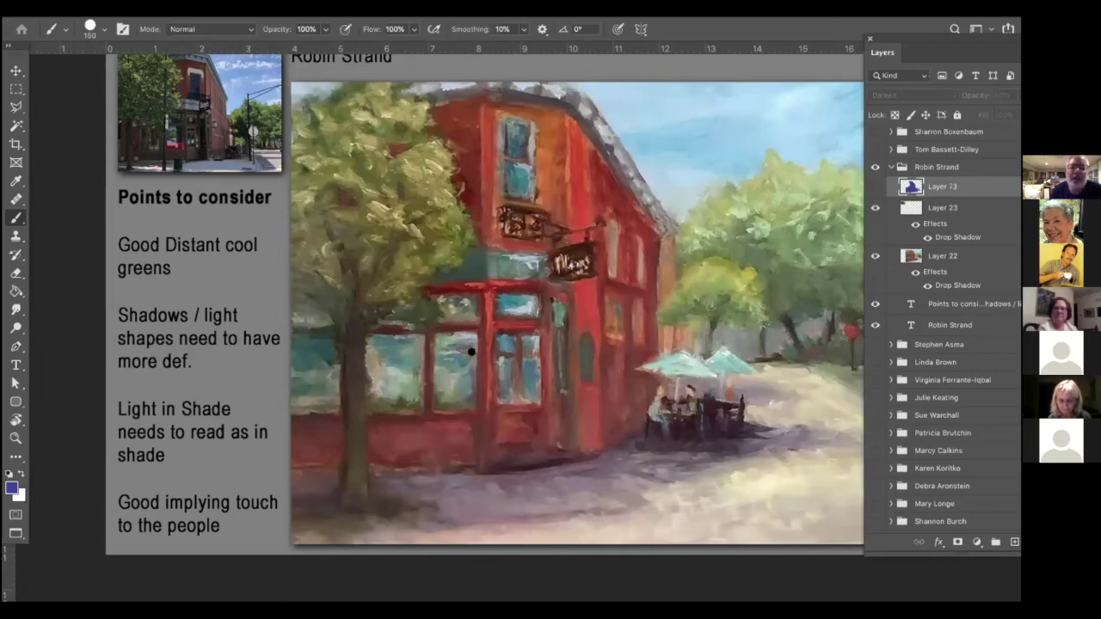
click(876, 186)
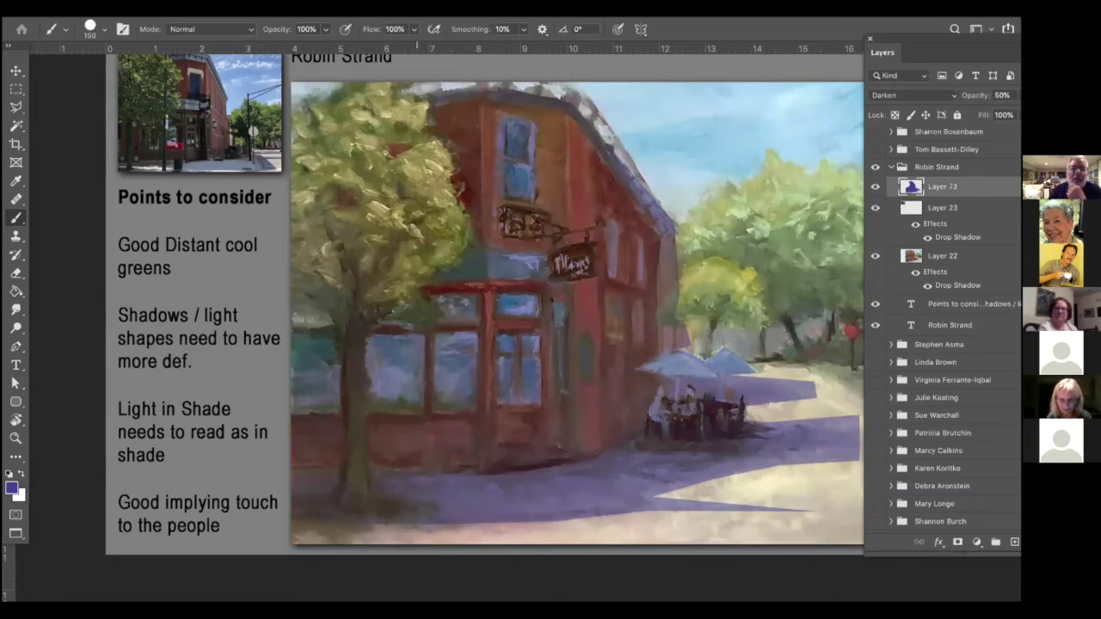
click(875, 186)
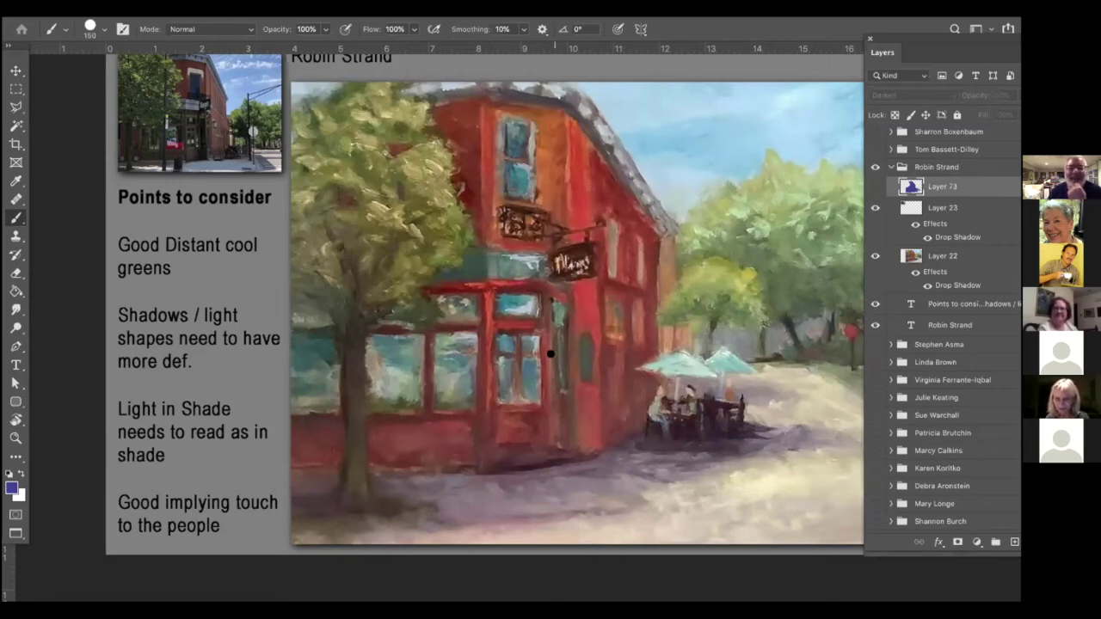
click(874, 186)
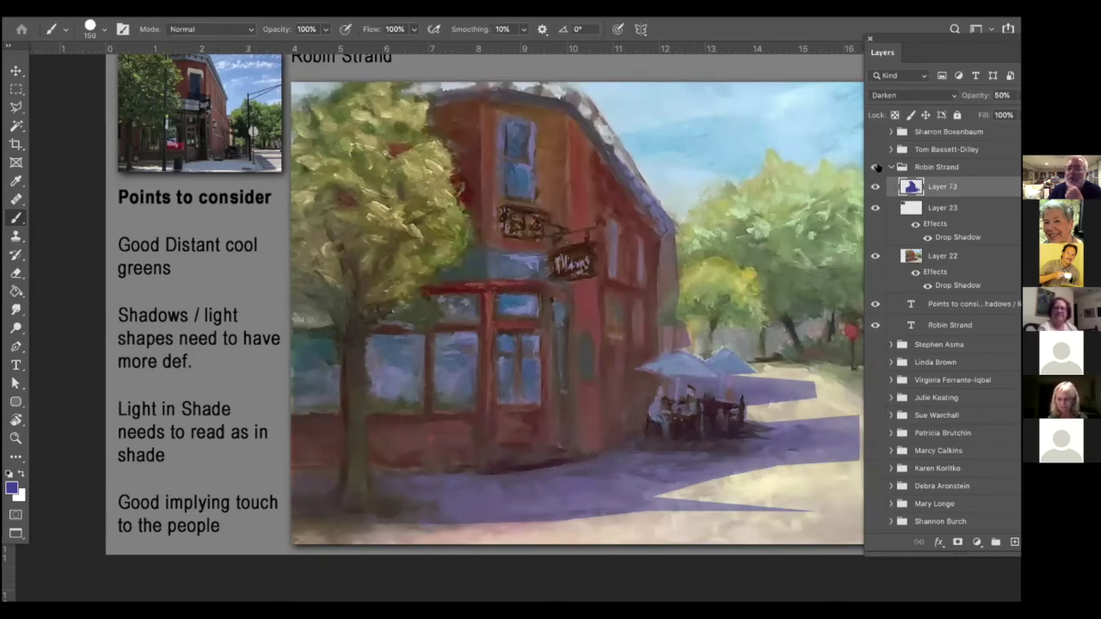
click(876, 167)
click(876, 167)
click(890, 167)
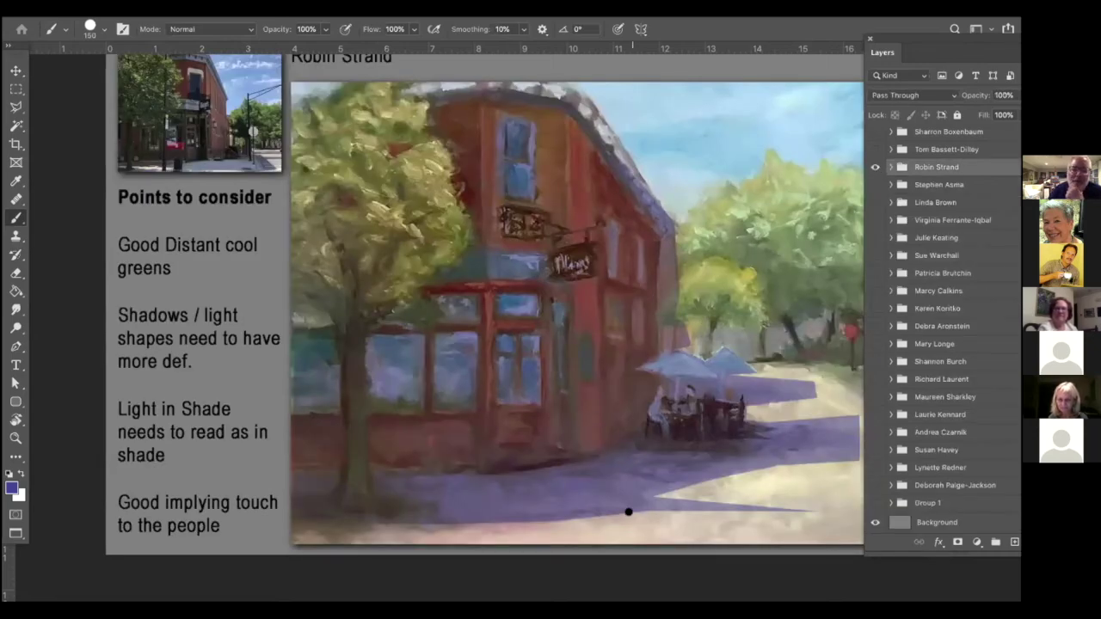
click(890, 167)
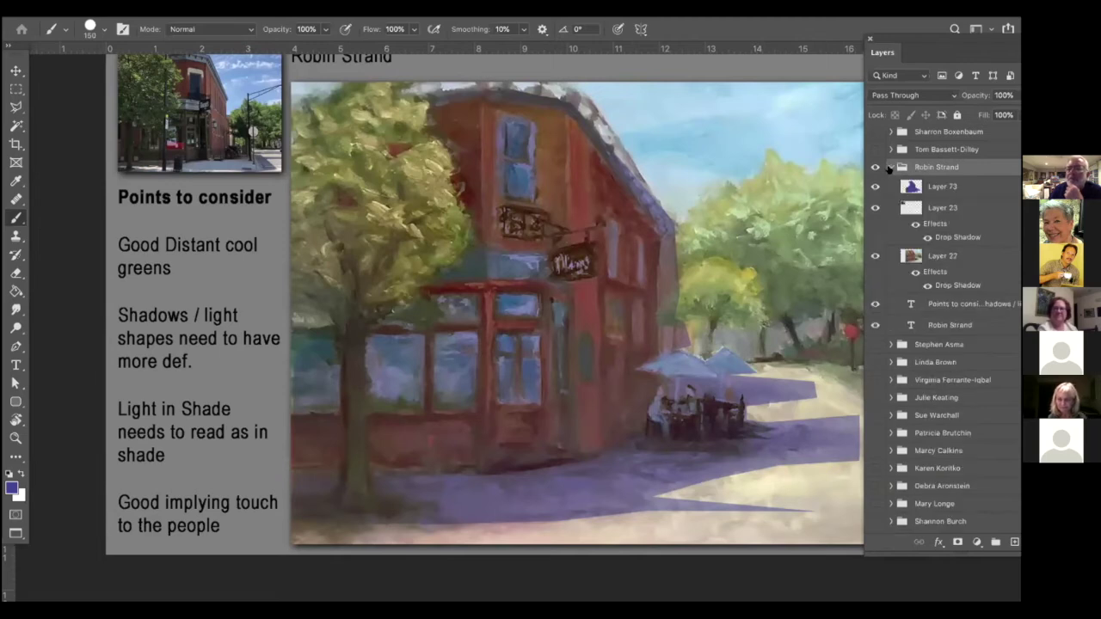
Step: Change the blend mode of the shadow overlay, Layer 73, to Multiply
click(925, 184)
click(924, 95)
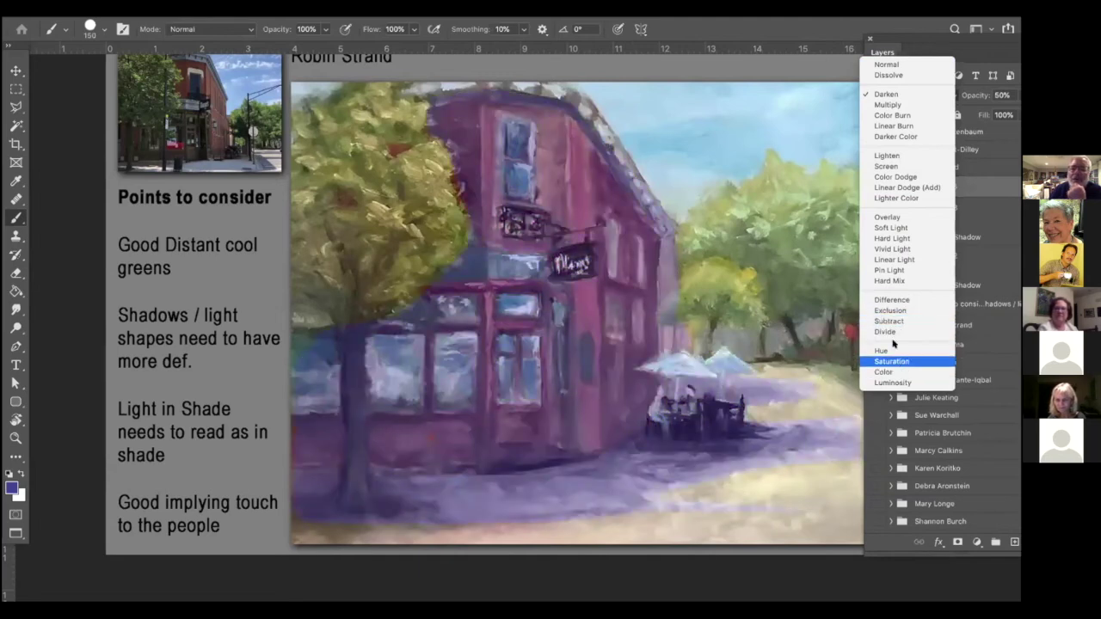
click(889, 103)
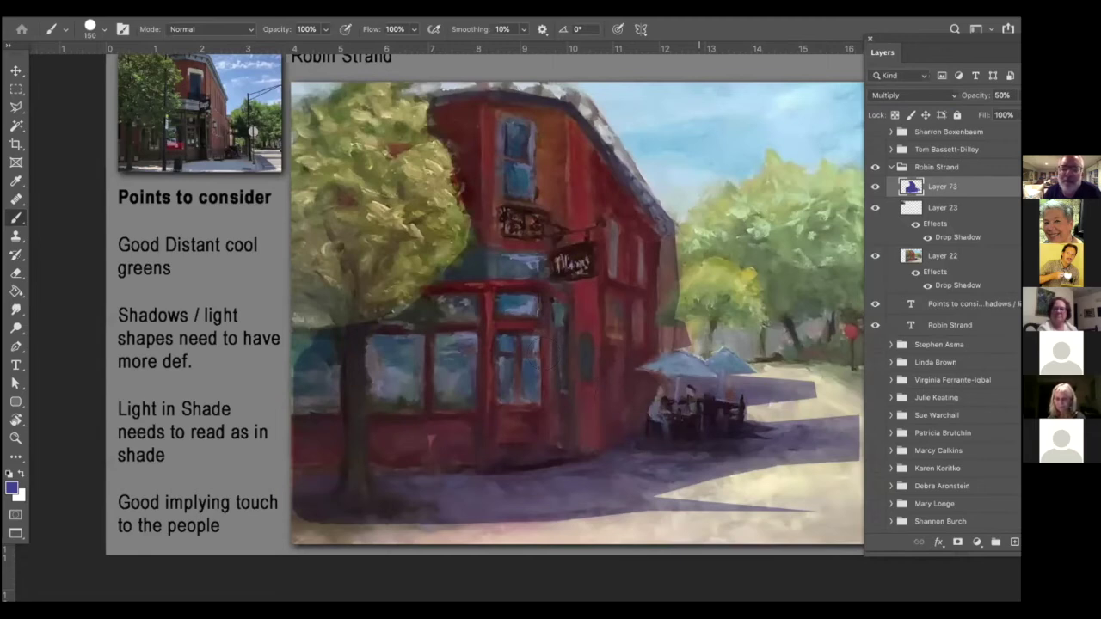
click(1002, 95)
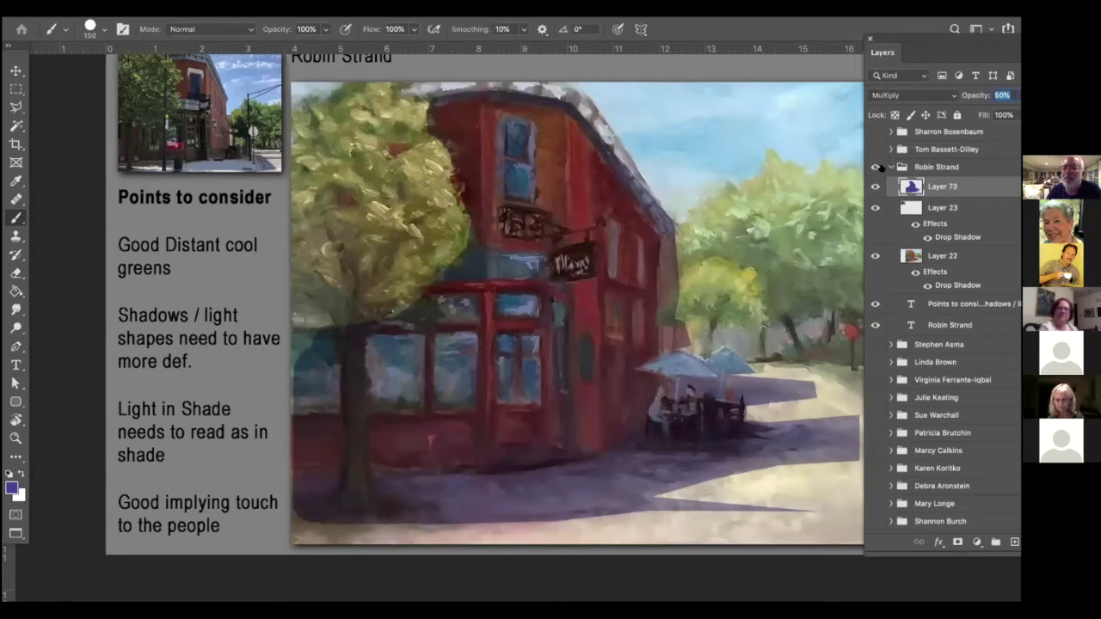
Step: Collapse the red corner building painting's layer group and toggle the group's visibility off and back on
click(890, 167)
click(875, 167)
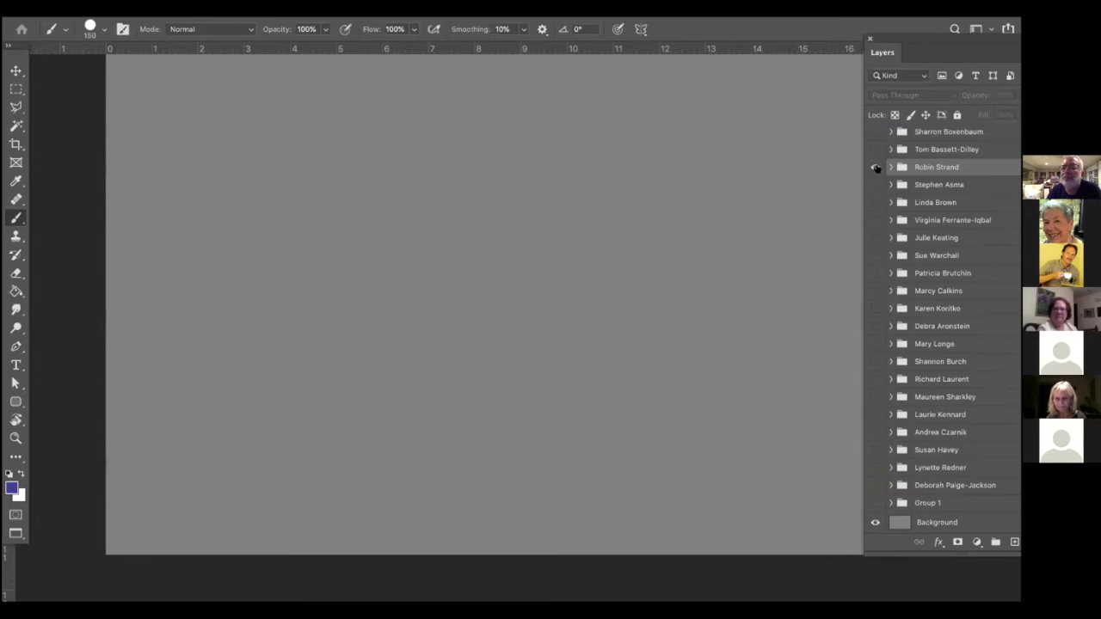
click(875, 166)
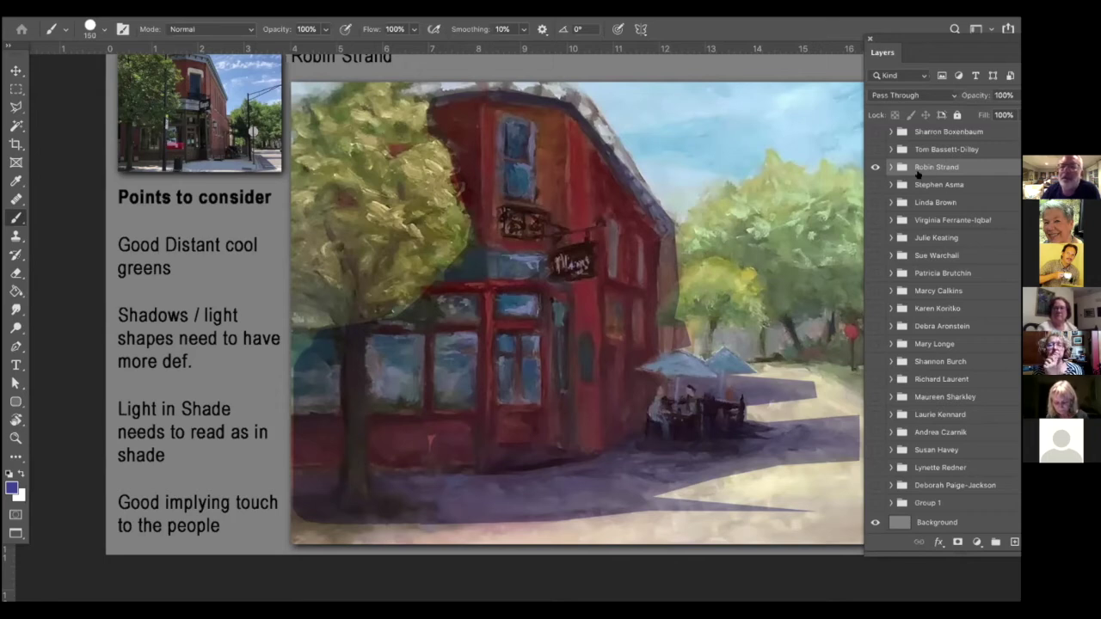
Step: Hide the red building painting's group, show the field landscape group directly above it, and expand that group's layers
scroll(957, 417, up, 3)
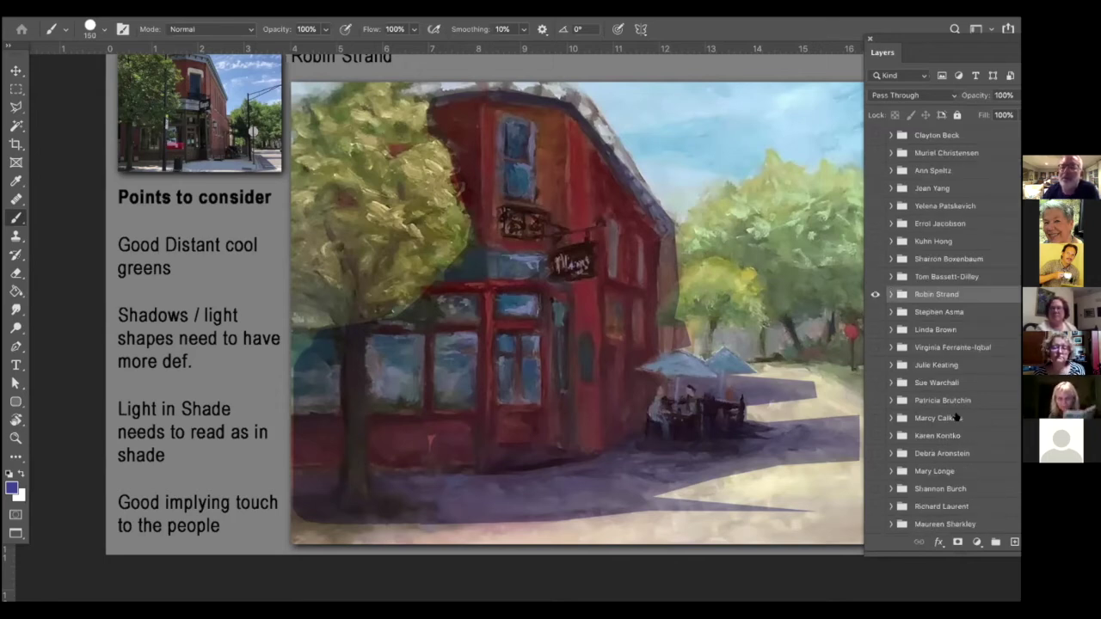
click(875, 296)
click(875, 276)
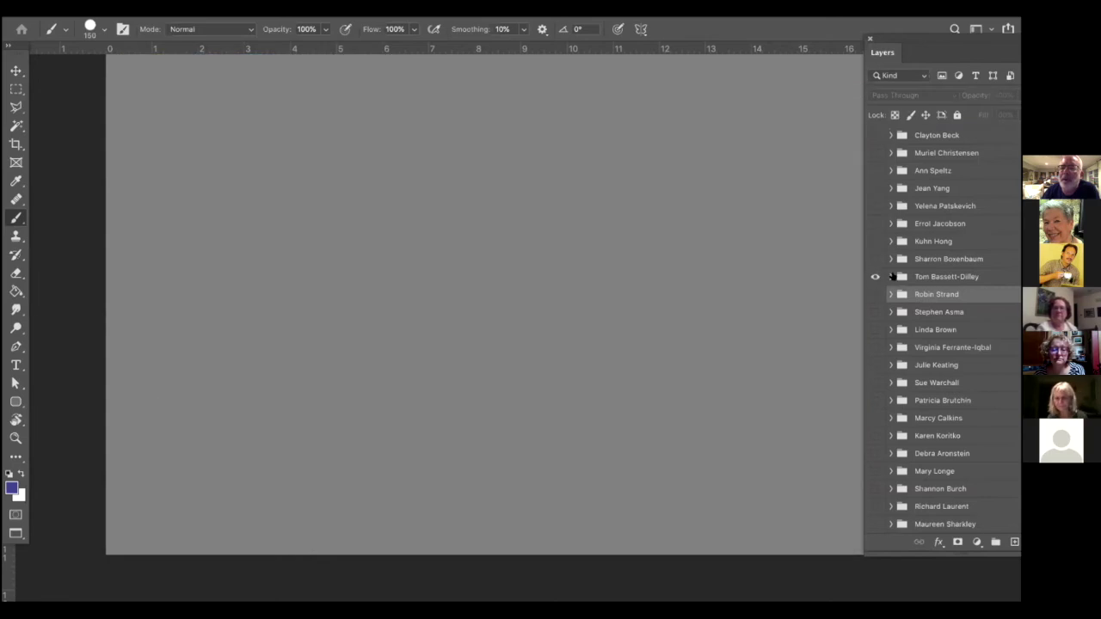
click(891, 276)
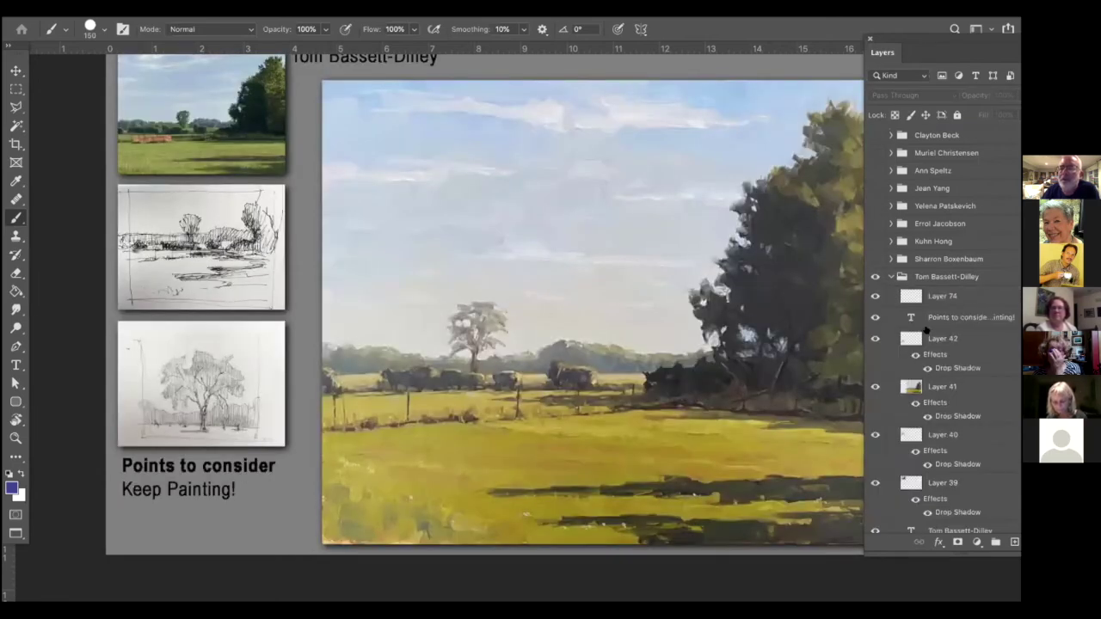
scroll(929, 336, down, 3)
scroll(934, 318, up, 3)
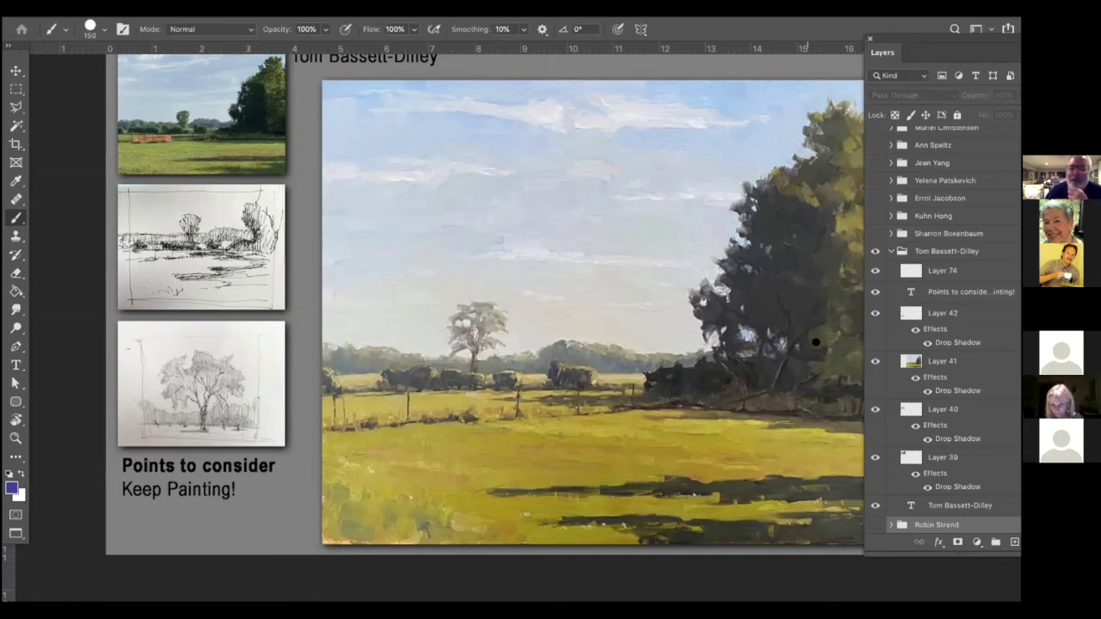
Step: Replace the field landscape with the beach painting from the next group up, and collapse the field landscape's group
click(874, 250)
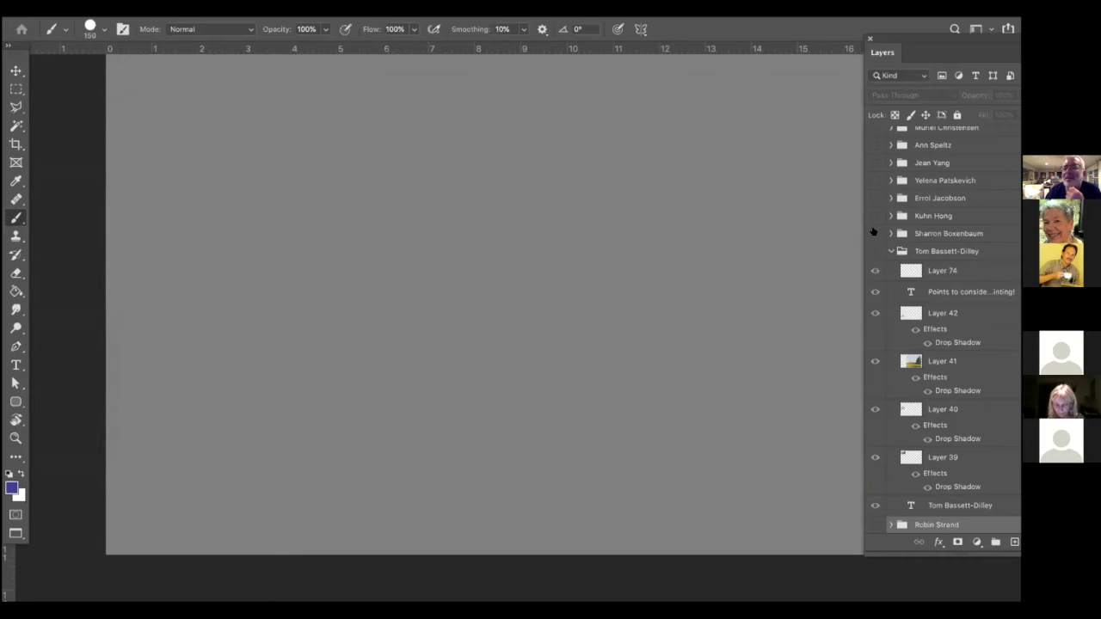
click(874, 233)
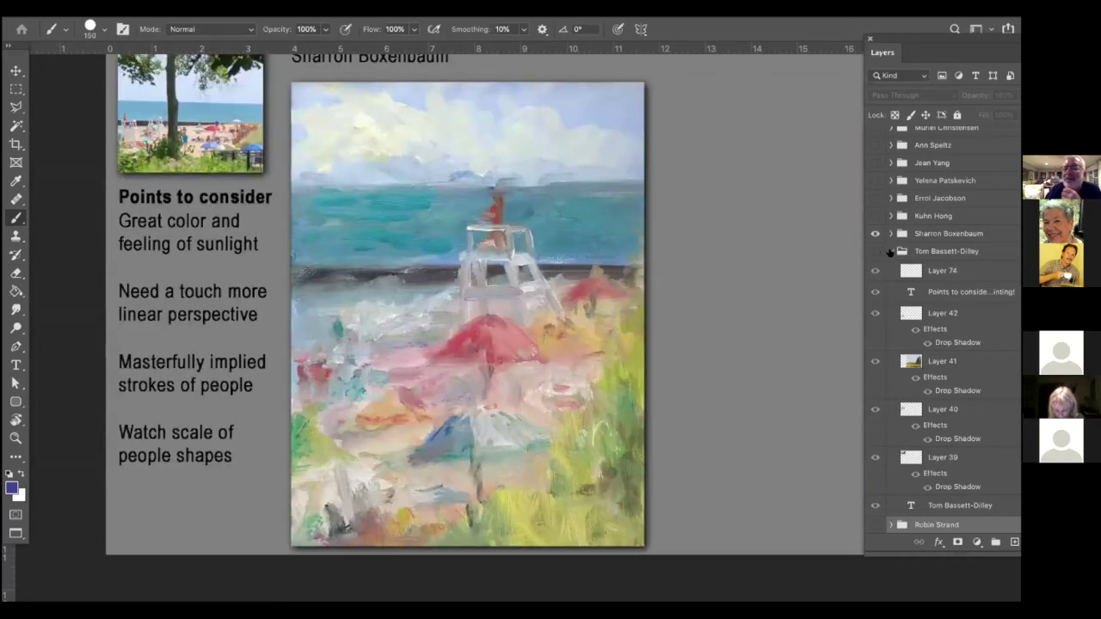
click(890, 252)
click(890, 251)
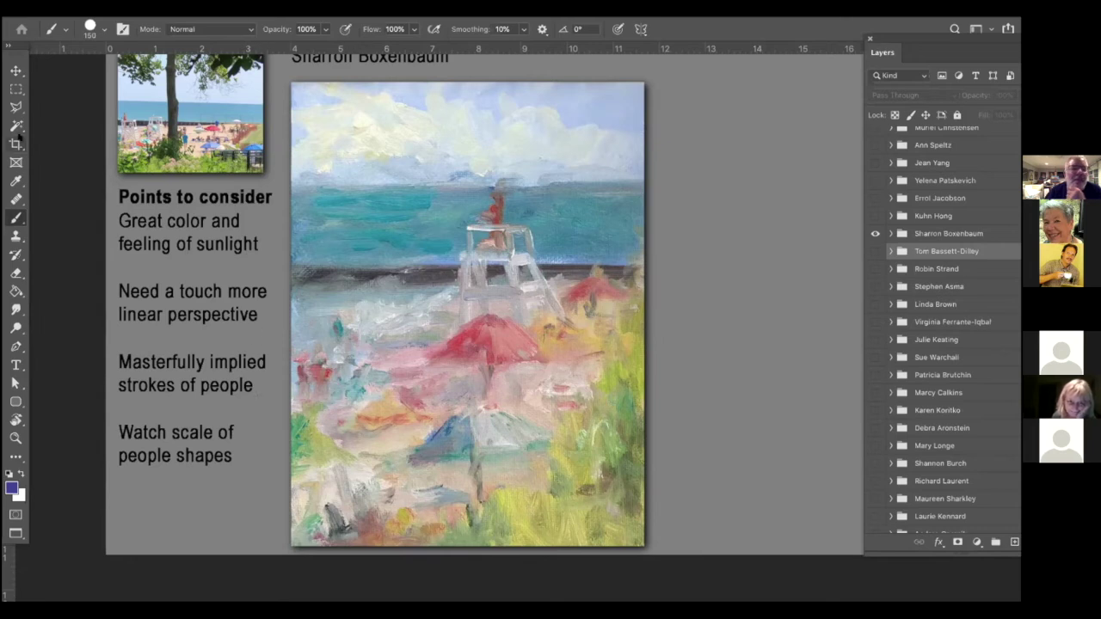
Step: Compare the scale of the beach figures by marqueeing the people at the painting's left edge and the lifeguard, and clear the selection
click(16, 89)
mouse_move(356, 326)
mouse_down()
mouse_move(302, 352)
mouse_move(292, 423)
mouse_up()
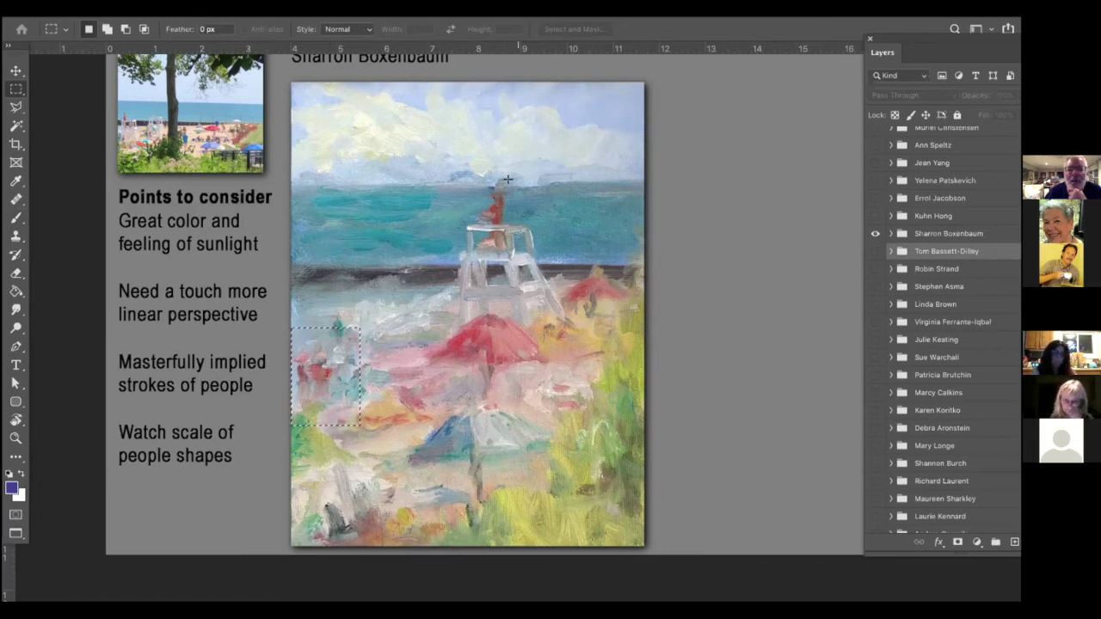
drag(503, 190, 484, 248)
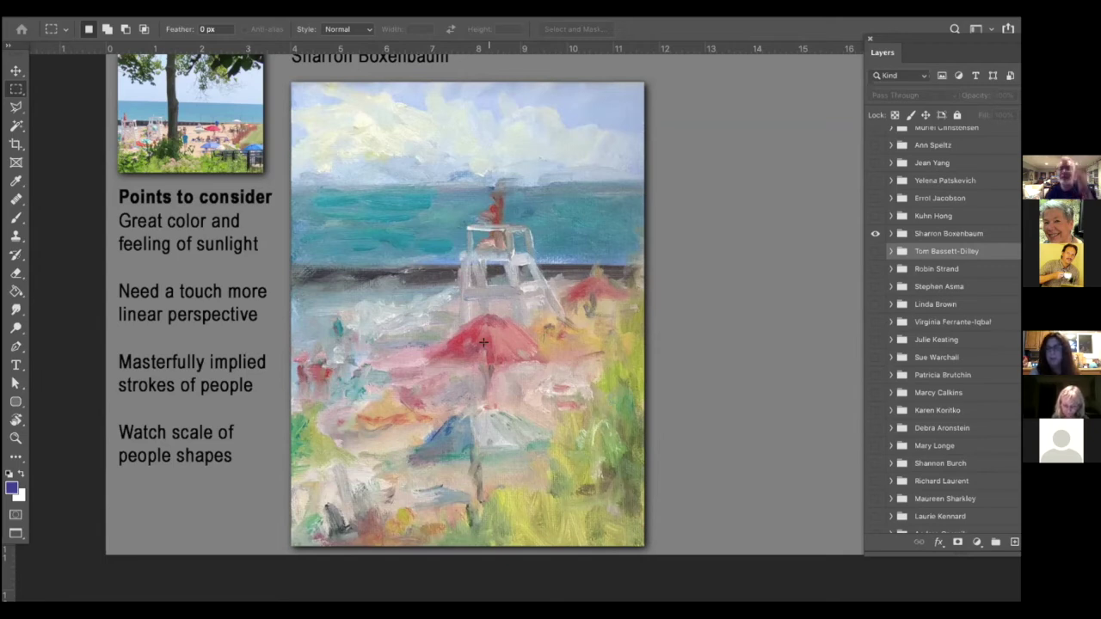
mouse_move(341, 339)
mouse_down()
mouse_move(280, 407)
mouse_move(293, 422)
mouse_up()
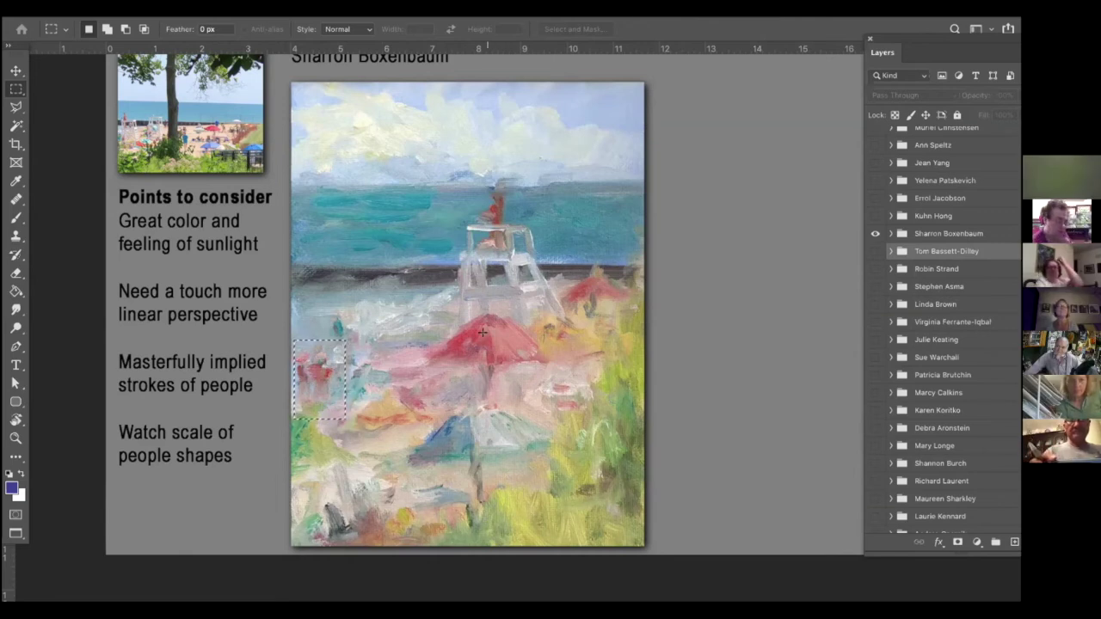
click(16, 73)
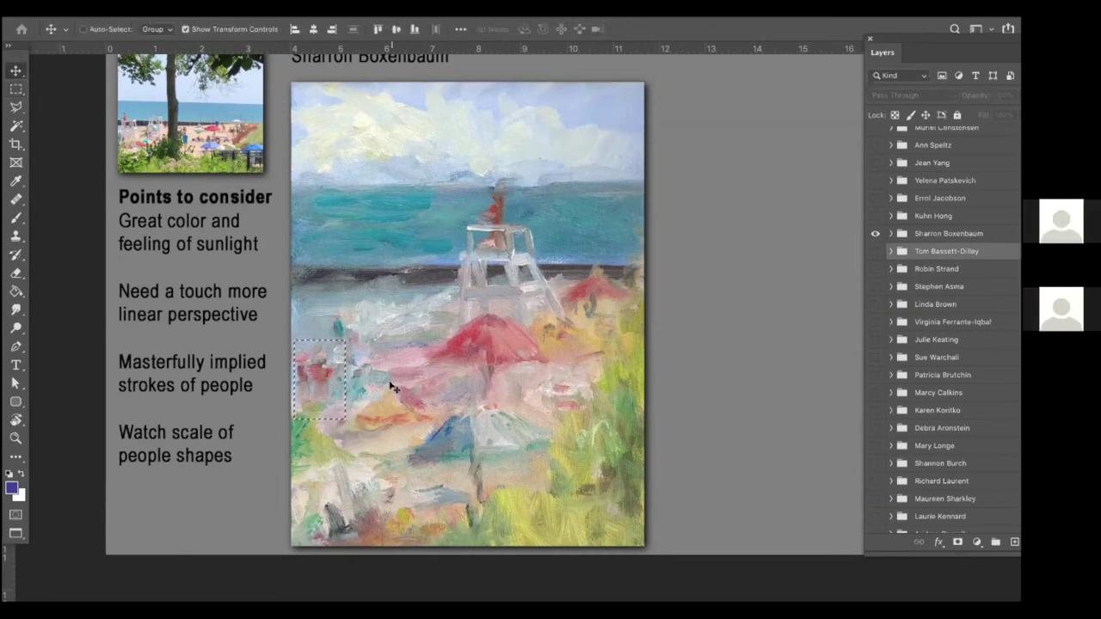
key(ctrl+d)
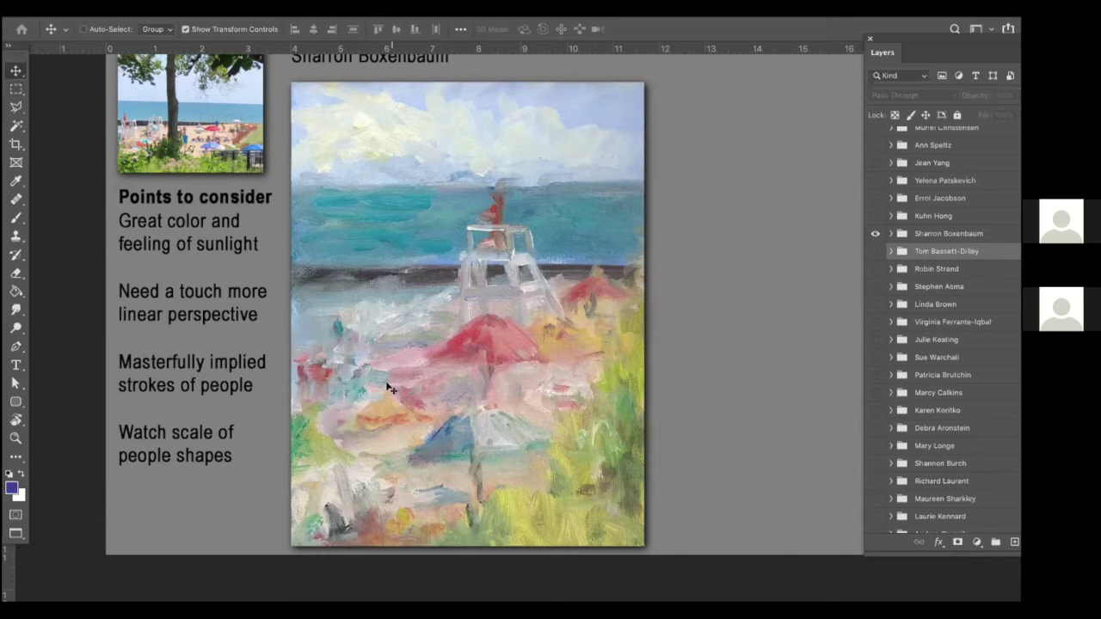
Step: Hide the beach painting's group, then show and select the garden pavilion and lily pond painting's group above it
click(874, 234)
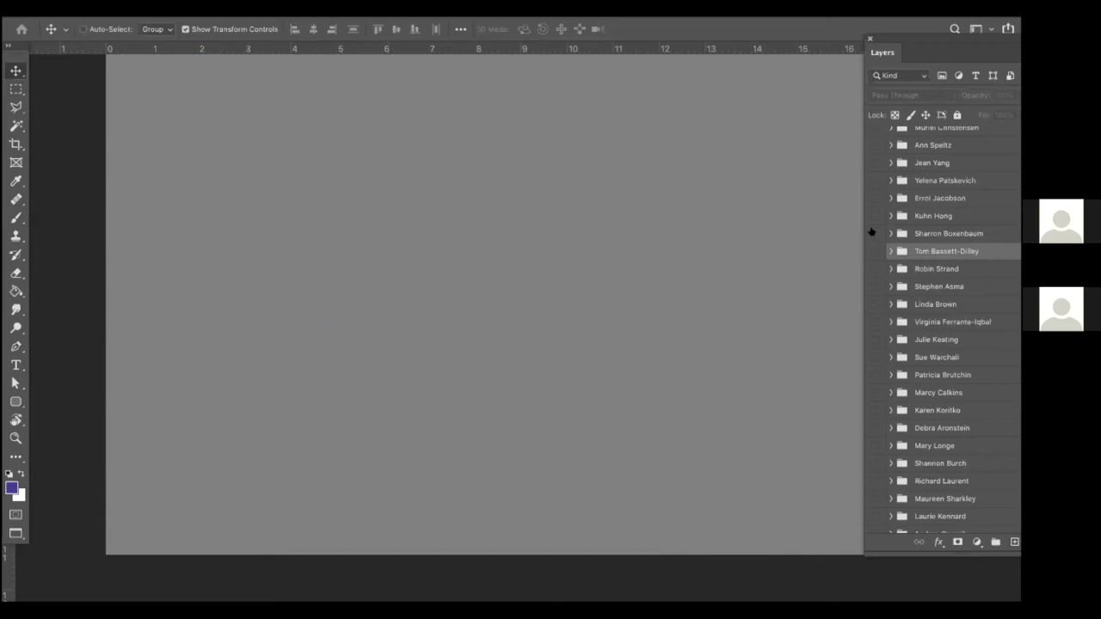
click(875, 216)
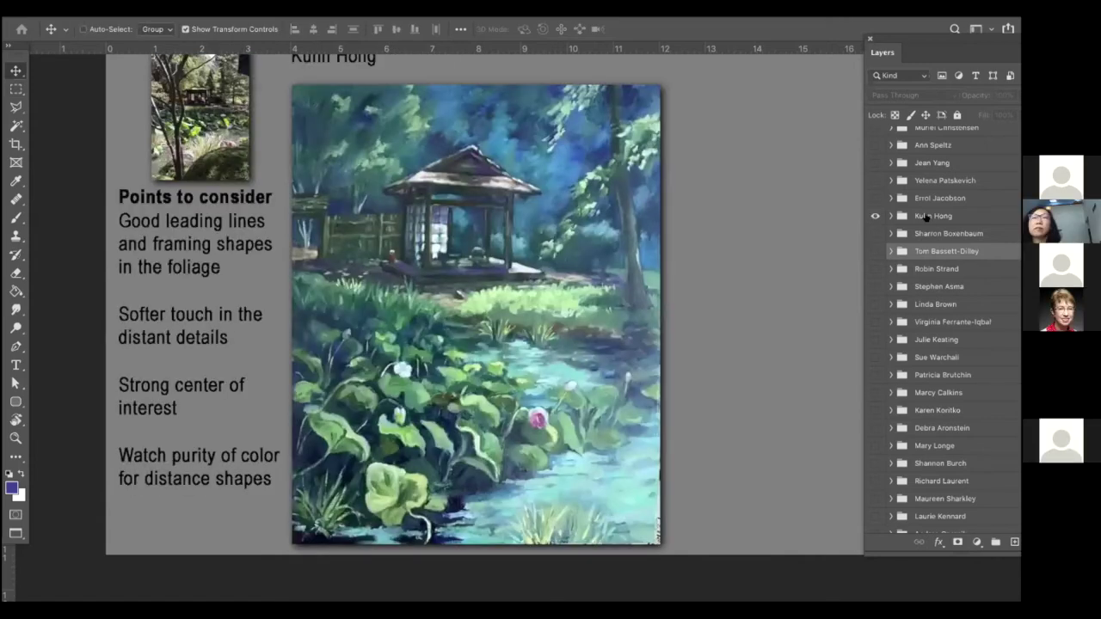
click(926, 217)
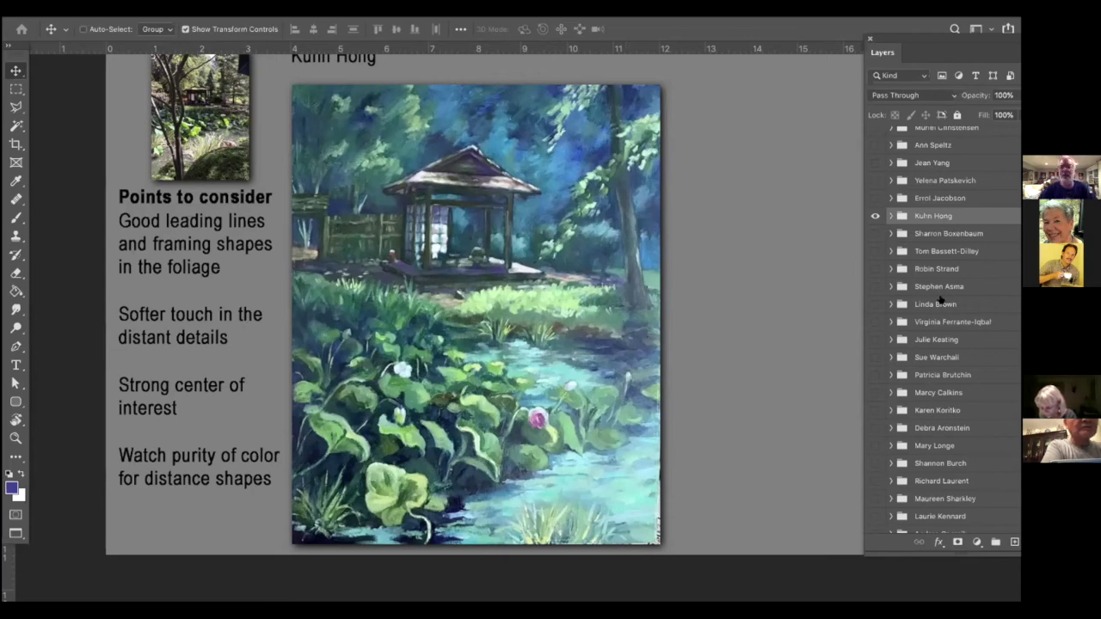
Step: Hide the garden pavilion painting's group, then show and select the steel bridge painting's group above it
click(875, 216)
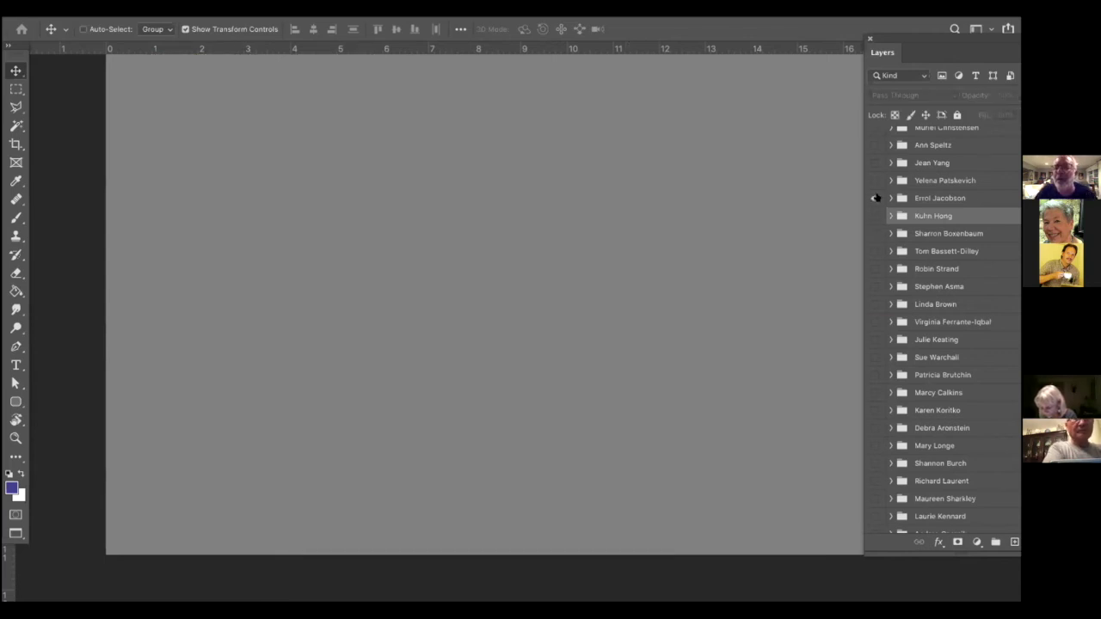
click(875, 198)
click(894, 203)
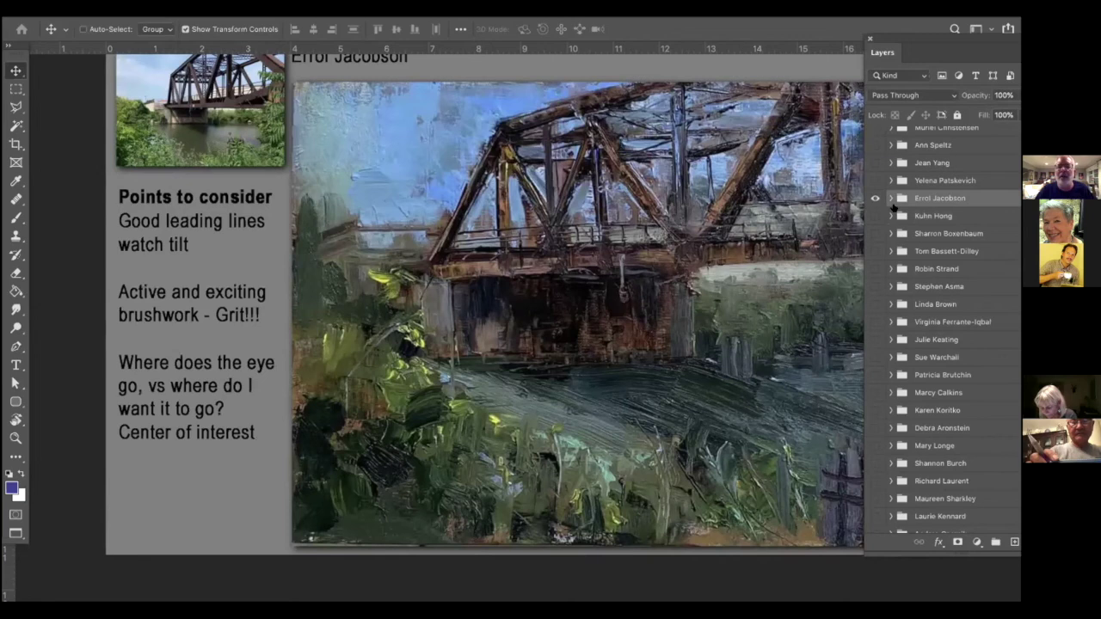